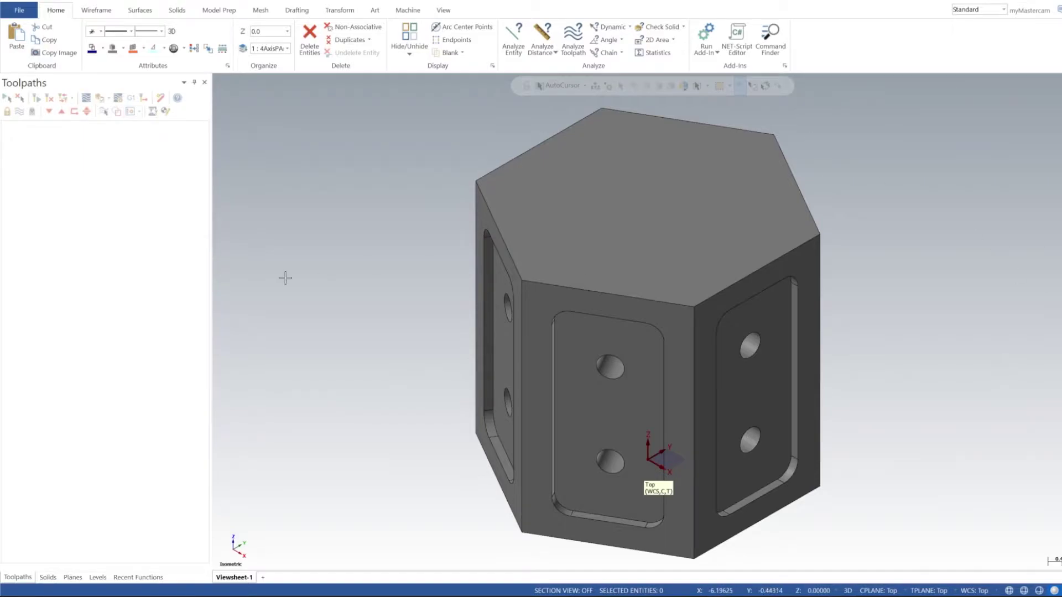
Select the hexagonal solid for a Dynamic transform
{"action": "middle_click_drag", "start_coordinate": [655, 282], "coordinate": [656, 331]}
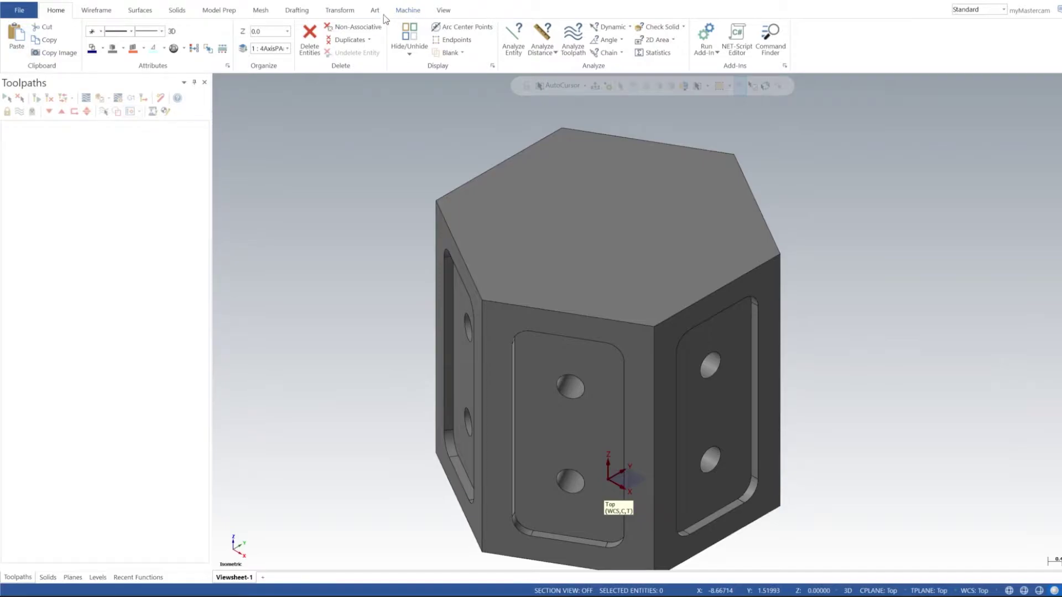
{"action": "left_click", "coordinate": [349, 12]}
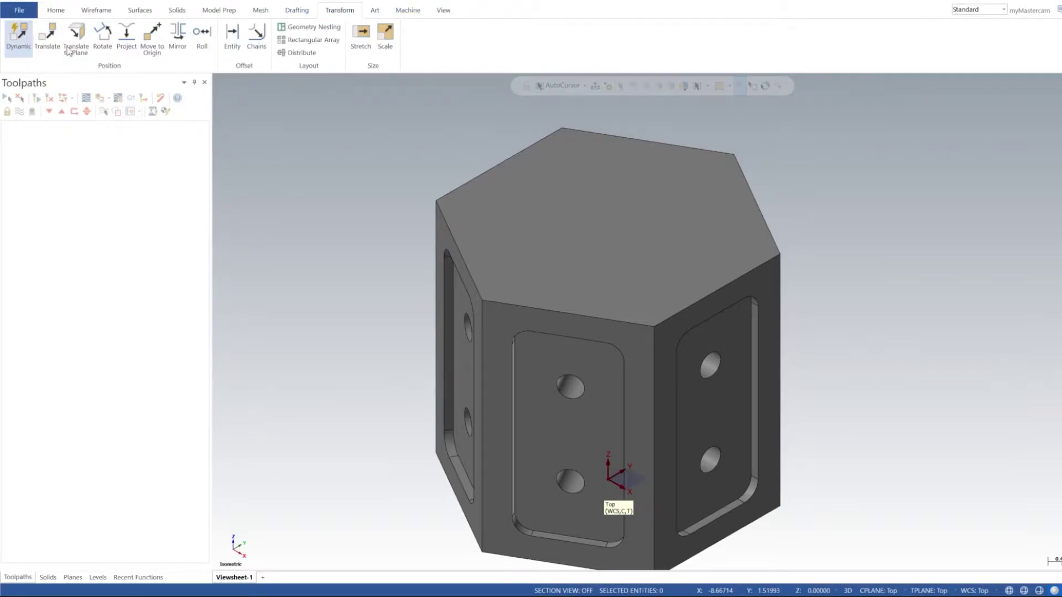
{"action": "left_click", "coordinate": [18, 35]}
{"action": "left_click", "coordinate": [743, 242]}
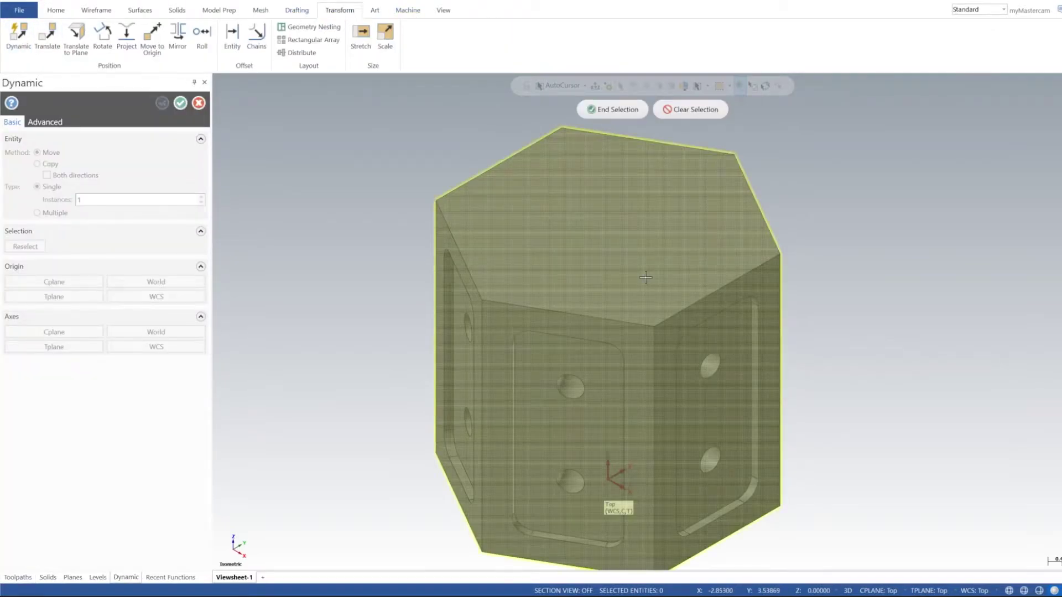
{"action": "left_click", "coordinate": [613, 110]}
Rotate the part -90° about its bottom face so its hexagonal ends face sideways
{"action": "mouse_move", "coordinate": [717, 363]}
{"action": "middle_mouse_down"}
{"action": "mouse_move", "coordinate": [732, 289]}
{"action": "mouse_move", "coordinate": [730, 337]}
{"action": "middle_mouse_up"}
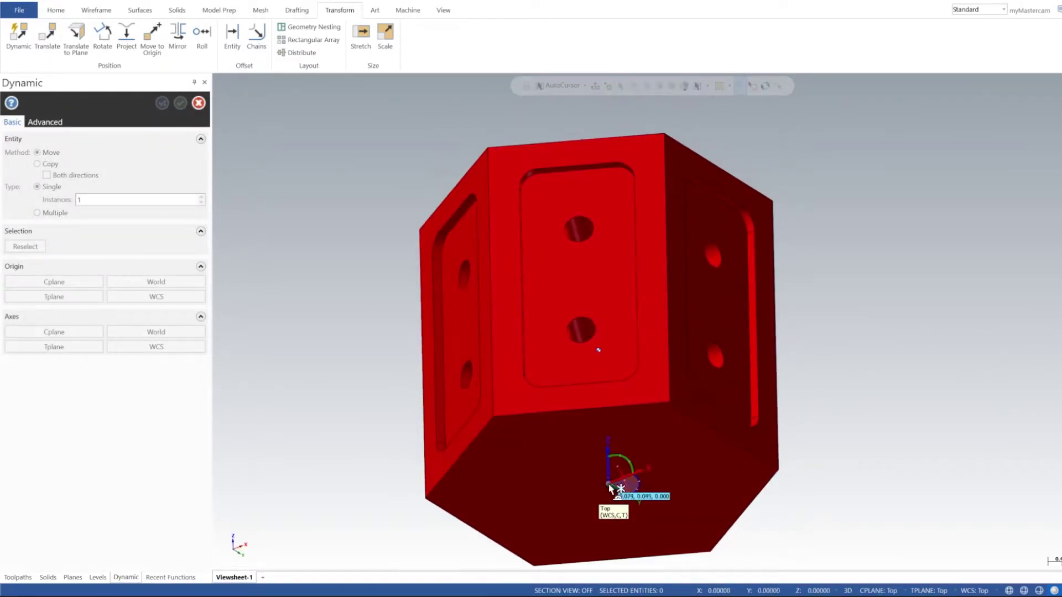
{"action": "left_click", "coordinate": [608, 485]}
{"action": "middle_click_drag", "start_coordinate": [608, 487], "coordinate": [635, 299]}
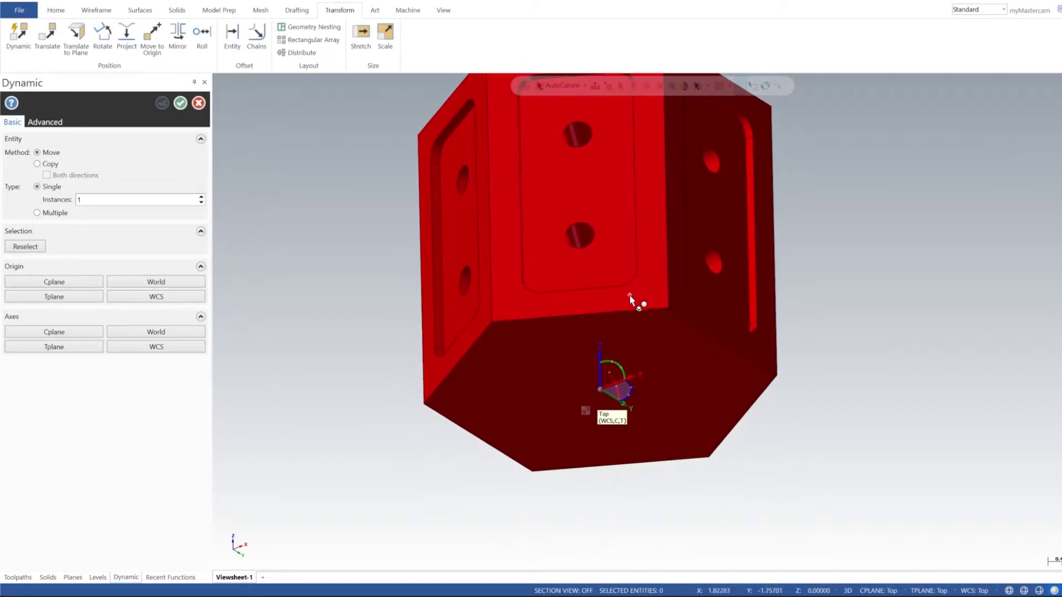
{"action": "left_click", "coordinate": [611, 313]}
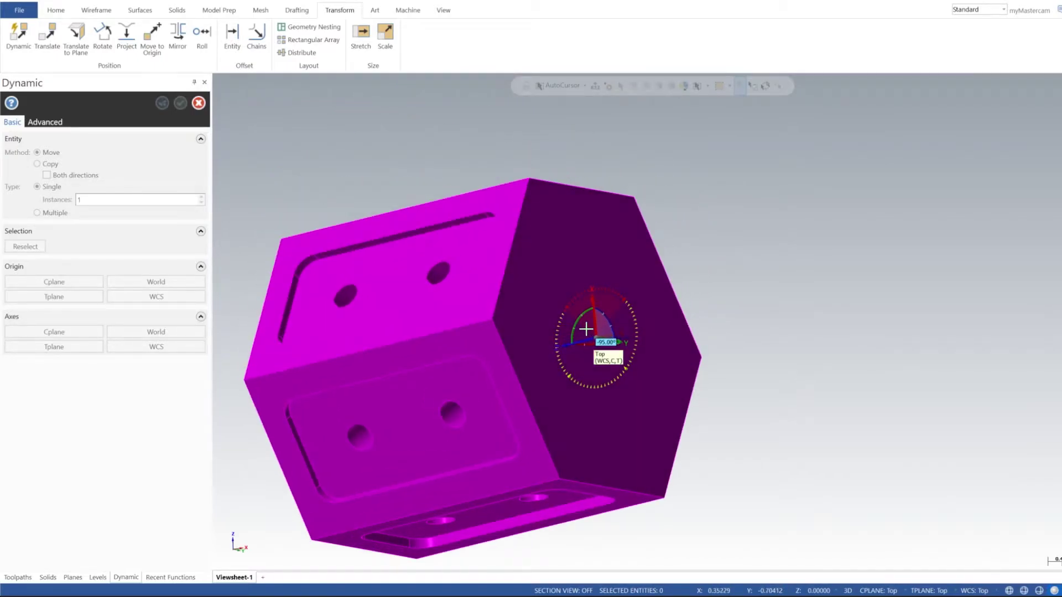
{"action": "left_click", "coordinate": [585, 327]}
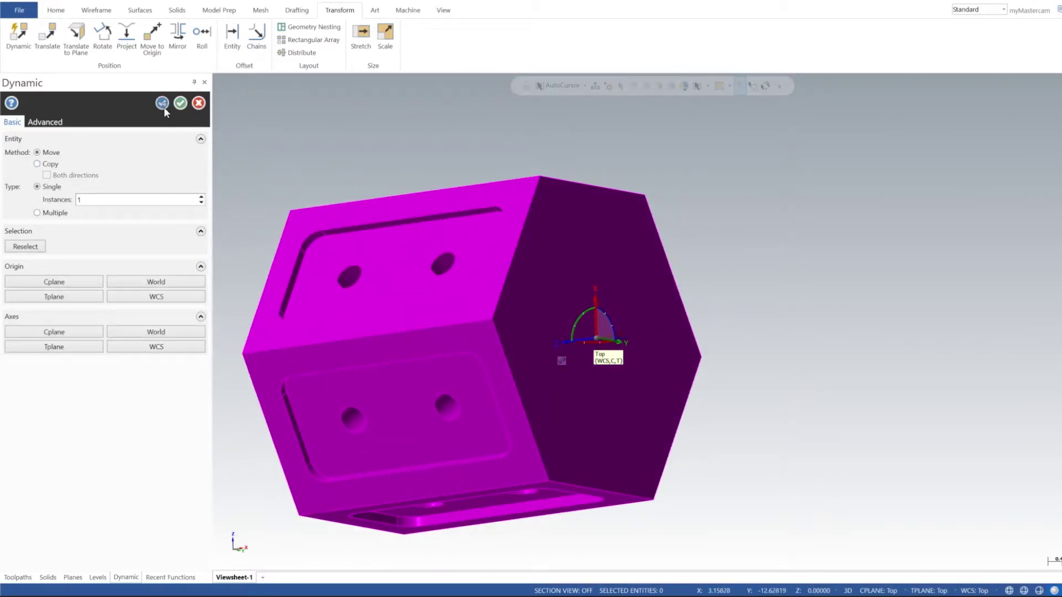
{"action": "left_click", "coordinate": [180, 103]}
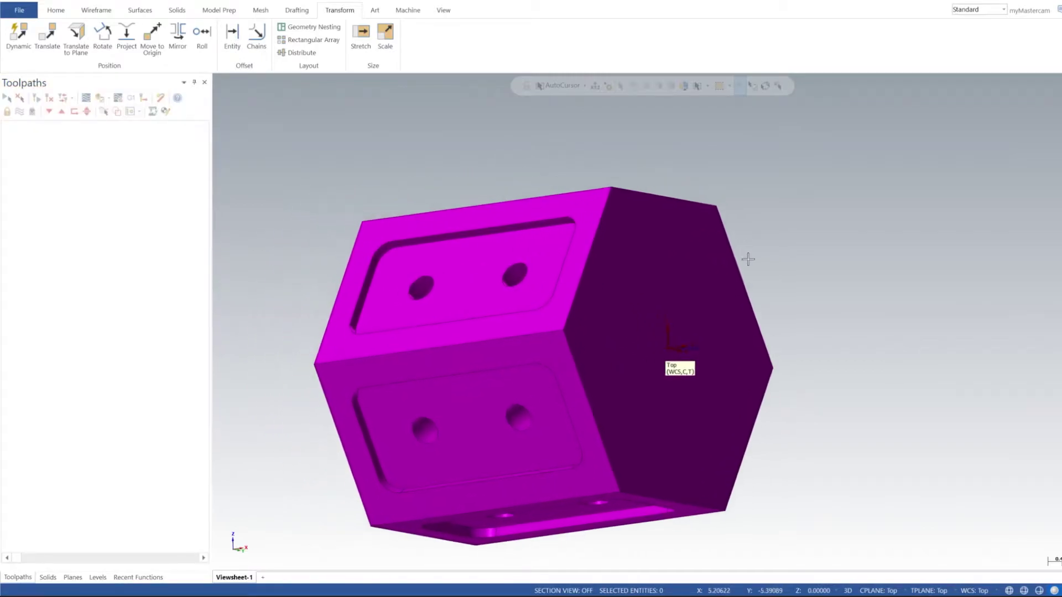
{"action": "mouse_move", "coordinate": [718, 286]}
{"action": "middle_mouse_down"}
{"action": "mouse_move", "coordinate": [742, 315]}
{"action": "mouse_move", "coordinate": [798, 277]}
{"action": "mouse_move", "coordinate": [719, 387]}
{"action": "mouse_move", "coordinate": [680, 339]}
{"action": "mouse_move", "coordinate": [624, 340]}
{"action": "mouse_move", "coordinate": [687, 437]}
{"action": "mouse_move", "coordinate": [676, 464]}
{"action": "mouse_move", "coordinate": [690, 427]}
{"action": "middle_mouse_up"}
{"action": "mouse_move", "coordinate": [632, 360]}
{"action": "middle_mouse_down"}
{"action": "mouse_move", "coordinate": [758, 360]}
{"action": "mouse_move", "coordinate": [731, 339]}
{"action": "middle_mouse_up"}
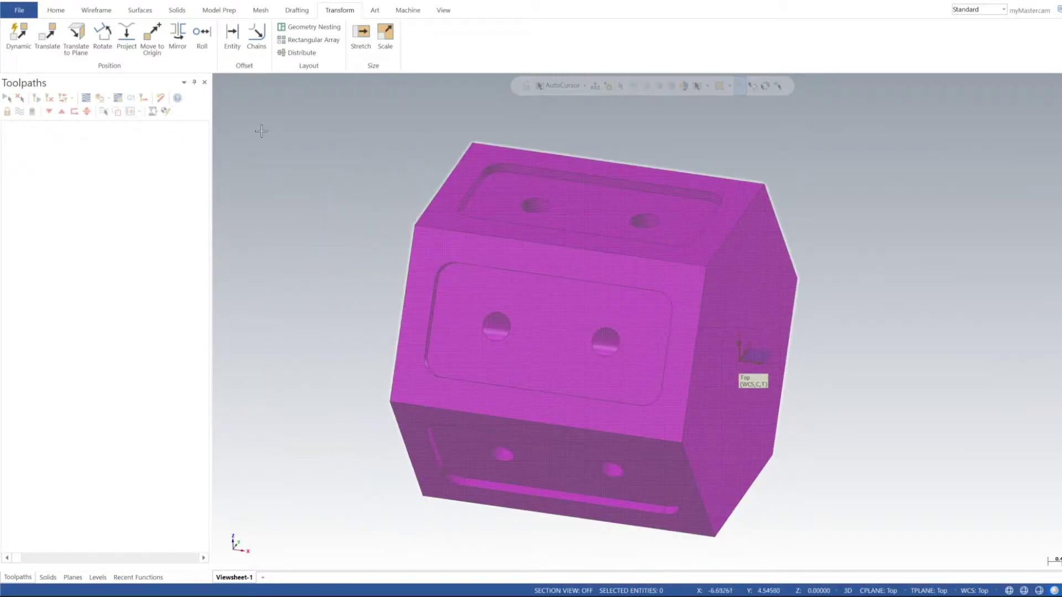
Create a default Mill machine group and open its Stock setup
{"action": "left_click", "coordinate": [408, 9]}
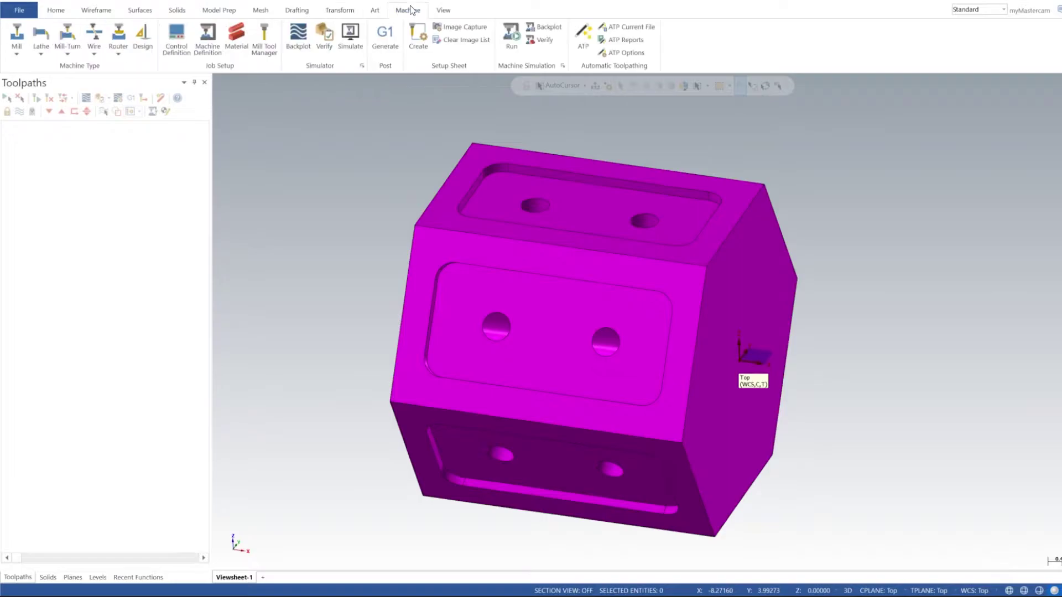
{"action": "left_click", "coordinate": [17, 35]}
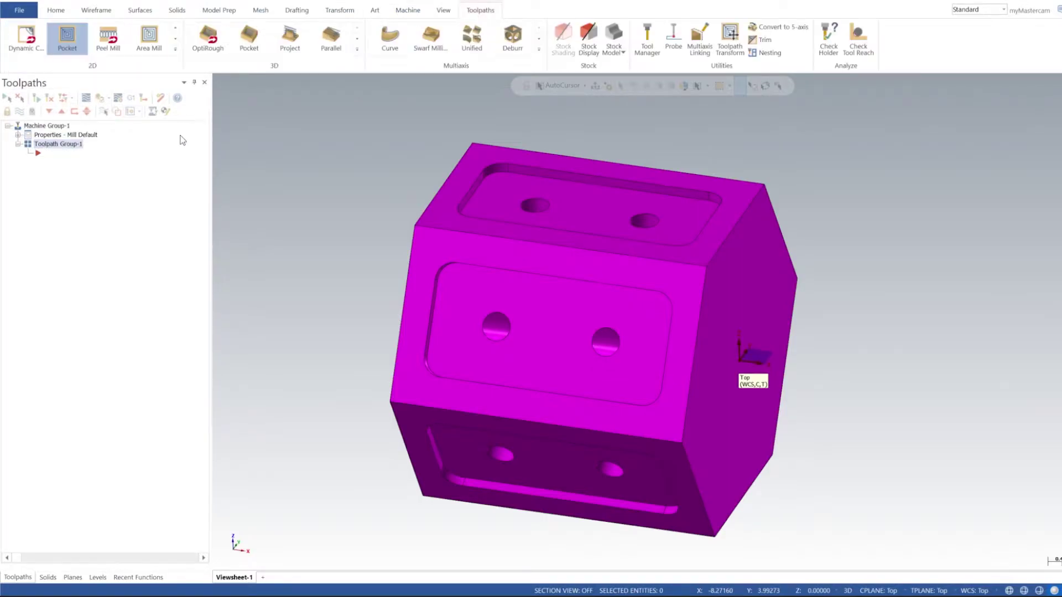
{"action": "left_click", "coordinate": [18, 135]}
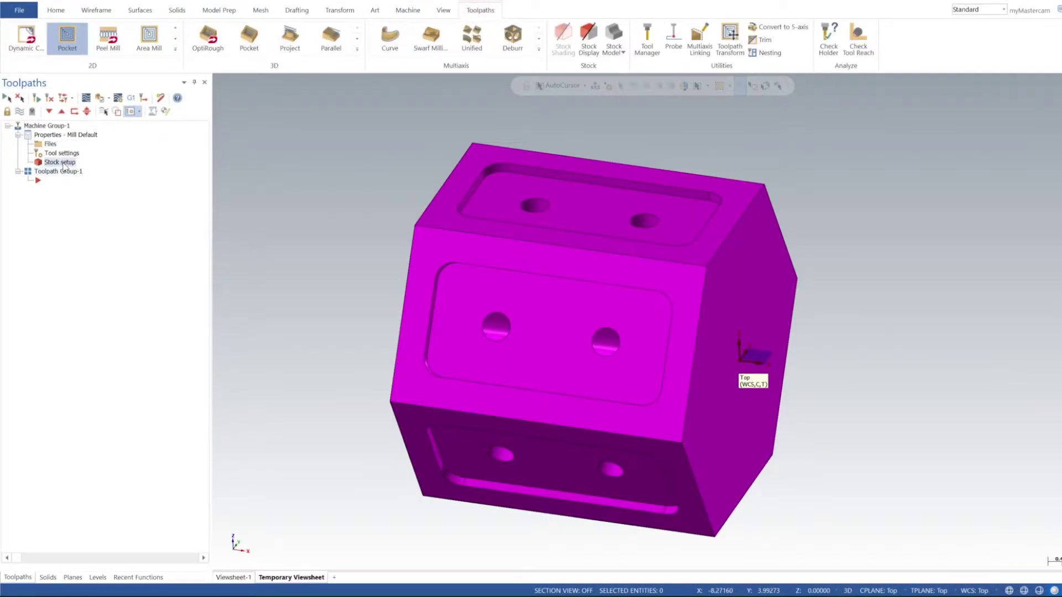
{"action": "left_click", "coordinate": [59, 162]}
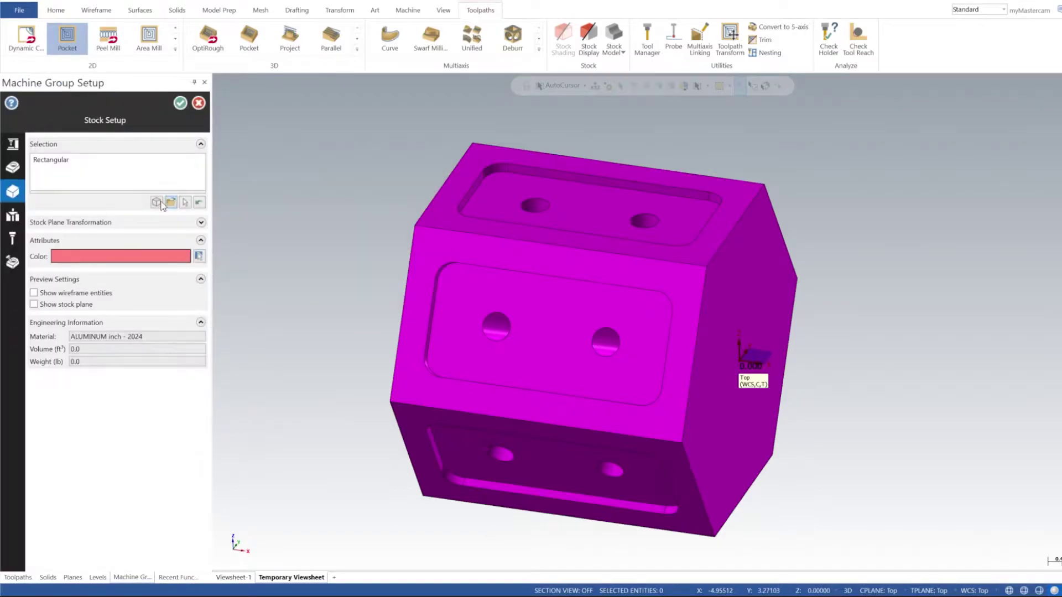
Define a cylindrical bounding-box stock around the solid with radius 2.375
{"action": "left_click", "coordinate": [160, 208]}
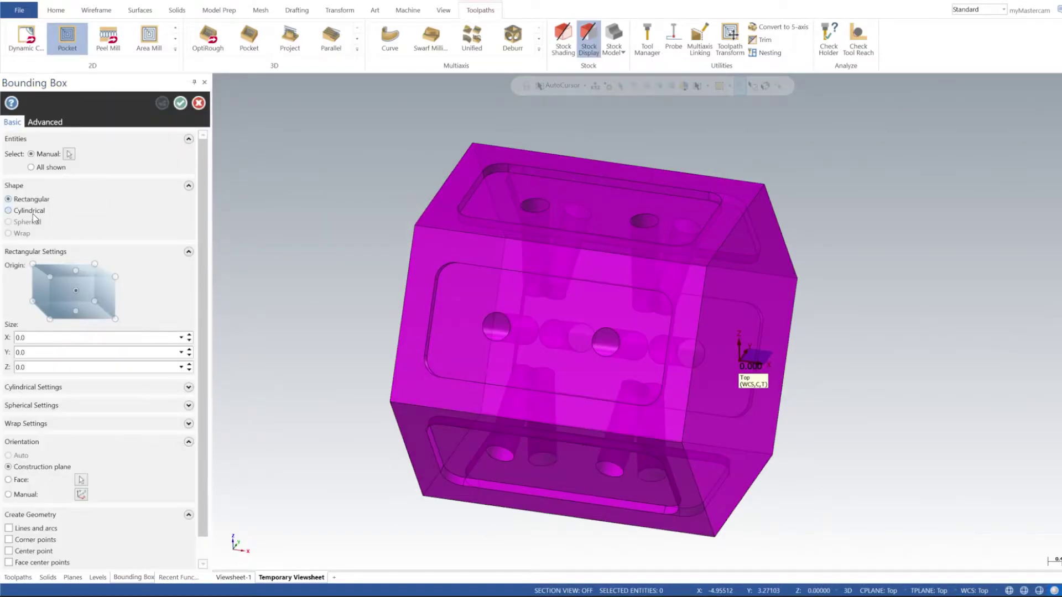
{"action": "left_click", "coordinate": [34, 213]}
{"action": "left_click", "coordinate": [69, 154]}
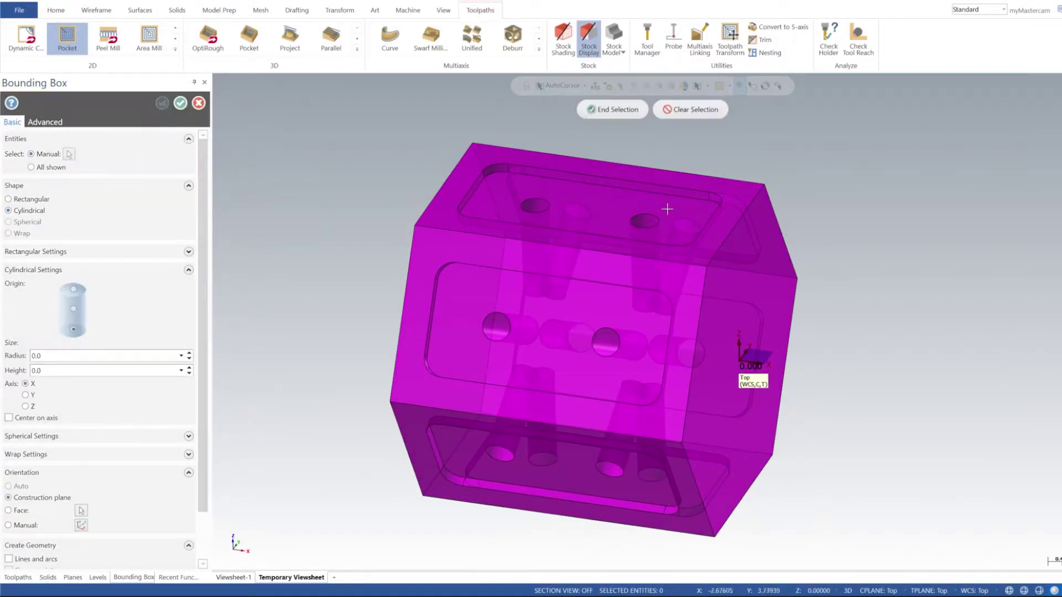
{"action": "left_click", "coordinate": [682, 256]}
{"action": "left_click", "coordinate": [613, 110]}
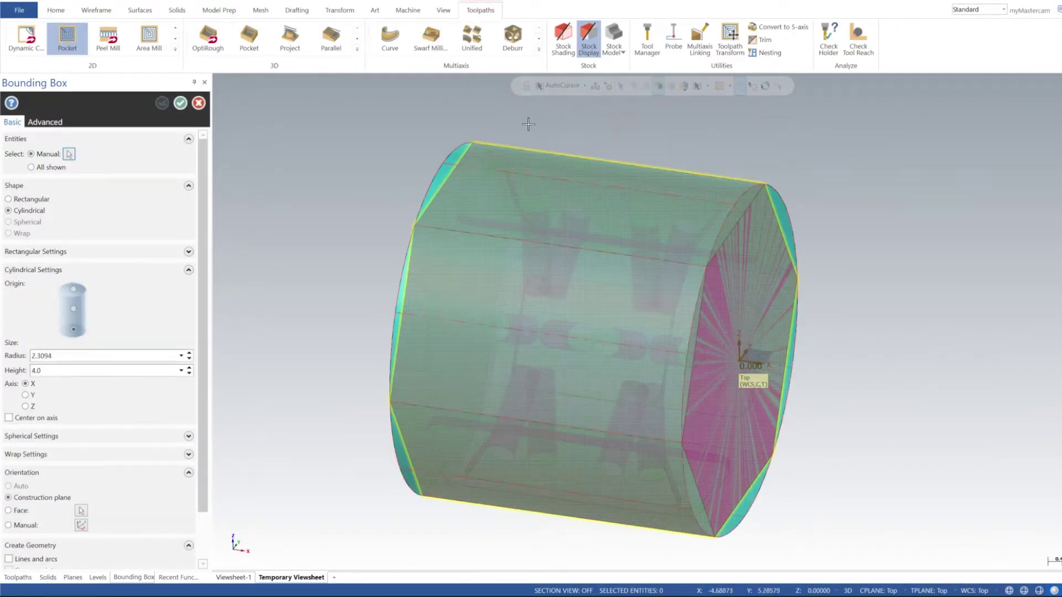
{"action": "left_click", "coordinate": [39, 356]}
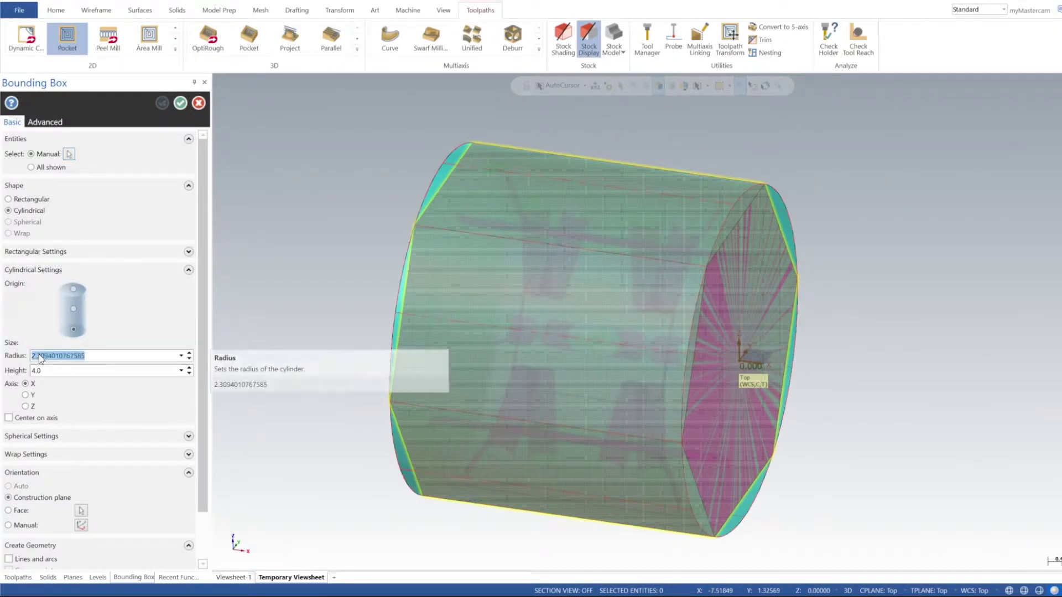
{"action": "left_click", "coordinate": [39, 357]}
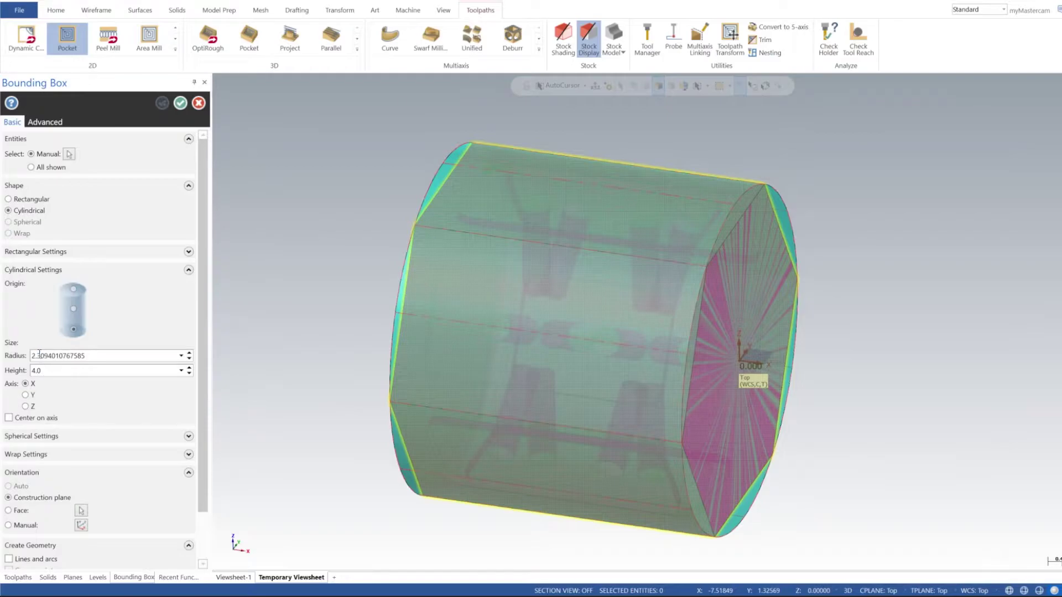
{"action": "left_click_drag", "start_coordinate": [37, 356], "coordinate": [140, 355]}
{"action": "type", "text": "375"}
{"action": "key", "text": "Tab"}
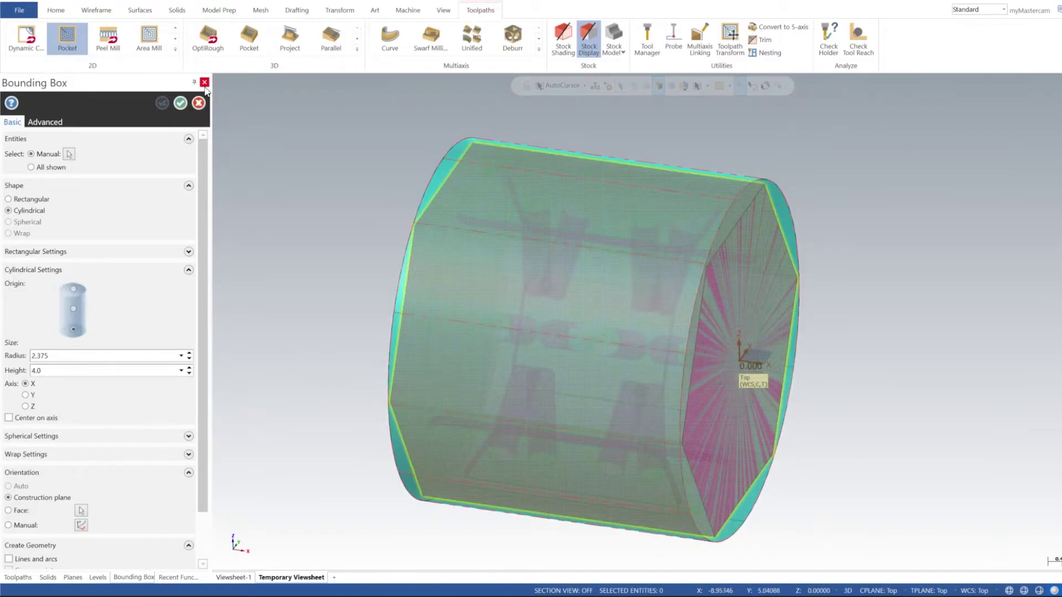
{"action": "left_click", "coordinate": [180, 104]}
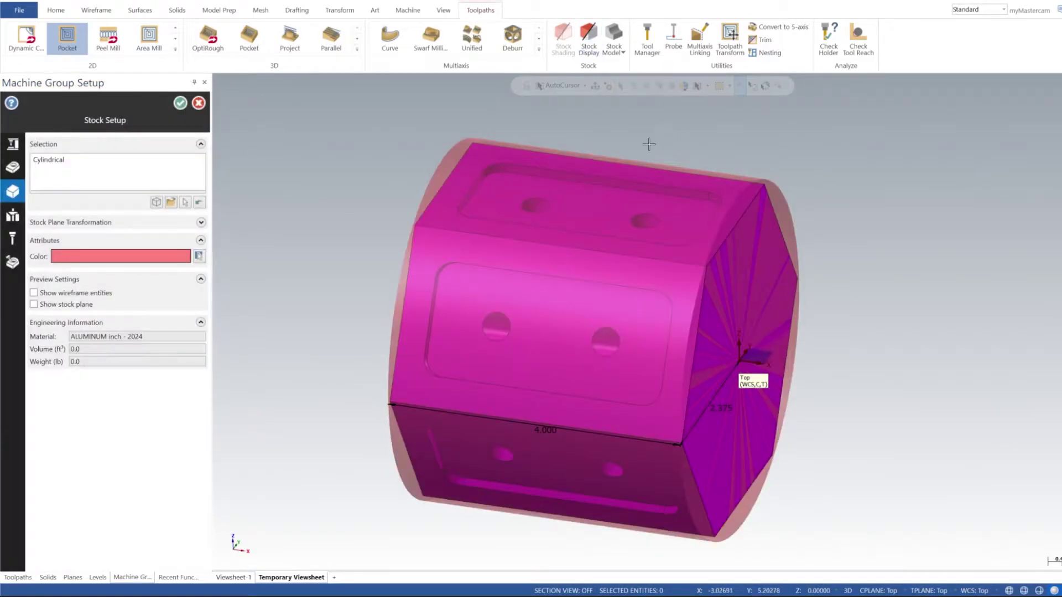
Close Machine Group Setup and chain the top face's outer edge for a new Facing toolpath
{"action": "left_click", "coordinate": [181, 103]}
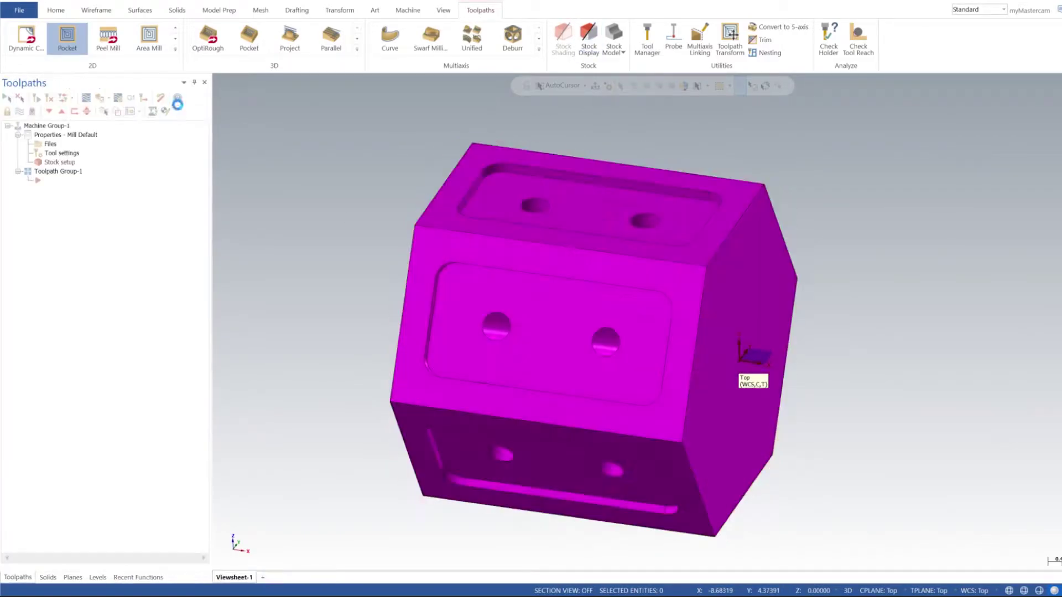
{"action": "middle_click_drag", "start_coordinate": [696, 192], "coordinate": [436, 247]}
{"action": "middle_click_drag", "start_coordinate": [621, 397], "coordinate": [557, 254]}
{"action": "left_click", "coordinate": [154, 48]}
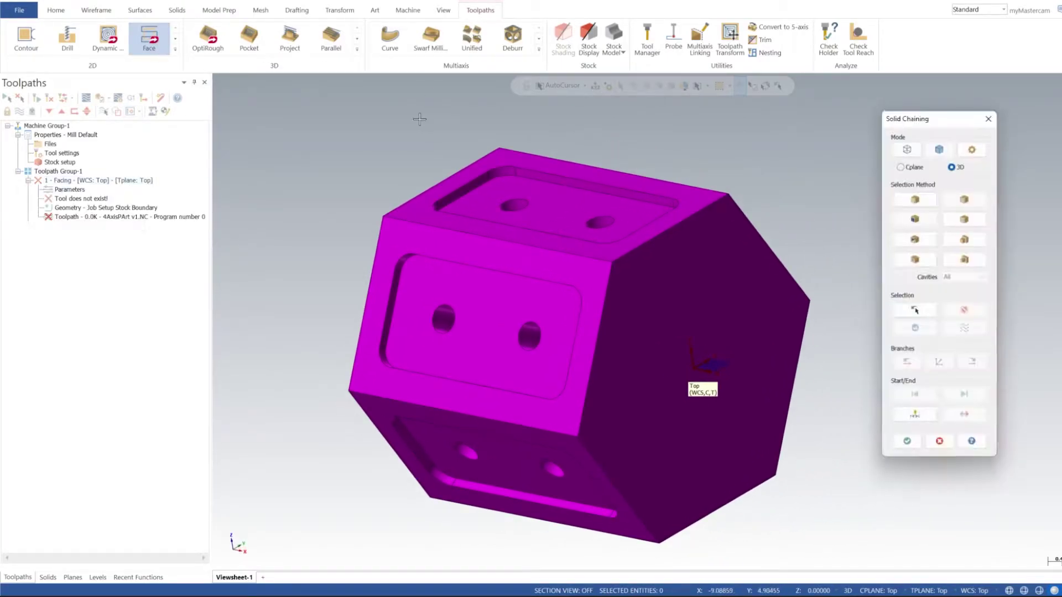
{"action": "left_click", "coordinate": [644, 245]}
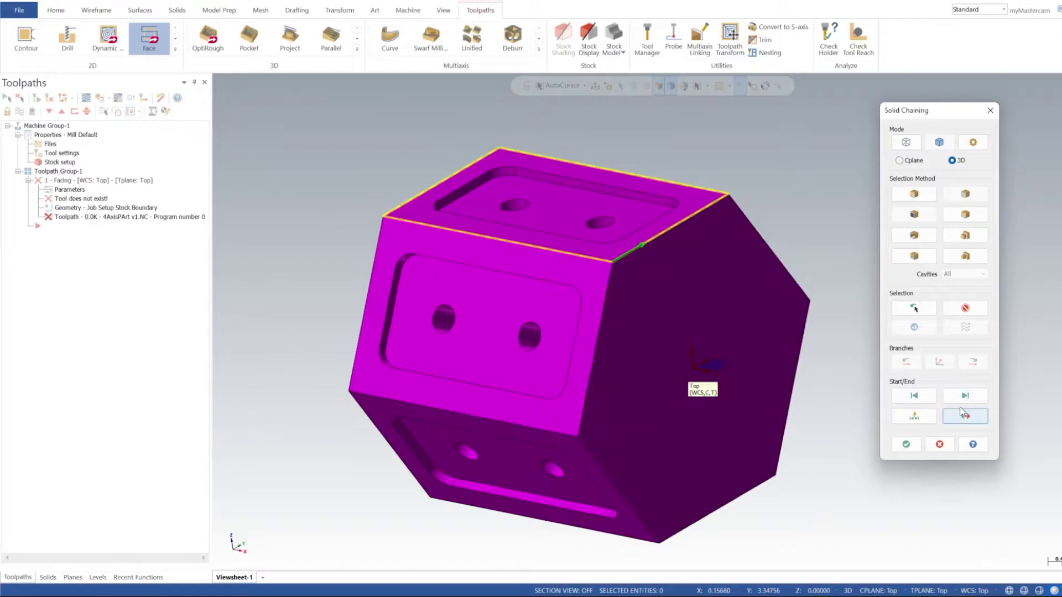
{"action": "left_click", "coordinate": [905, 445]}
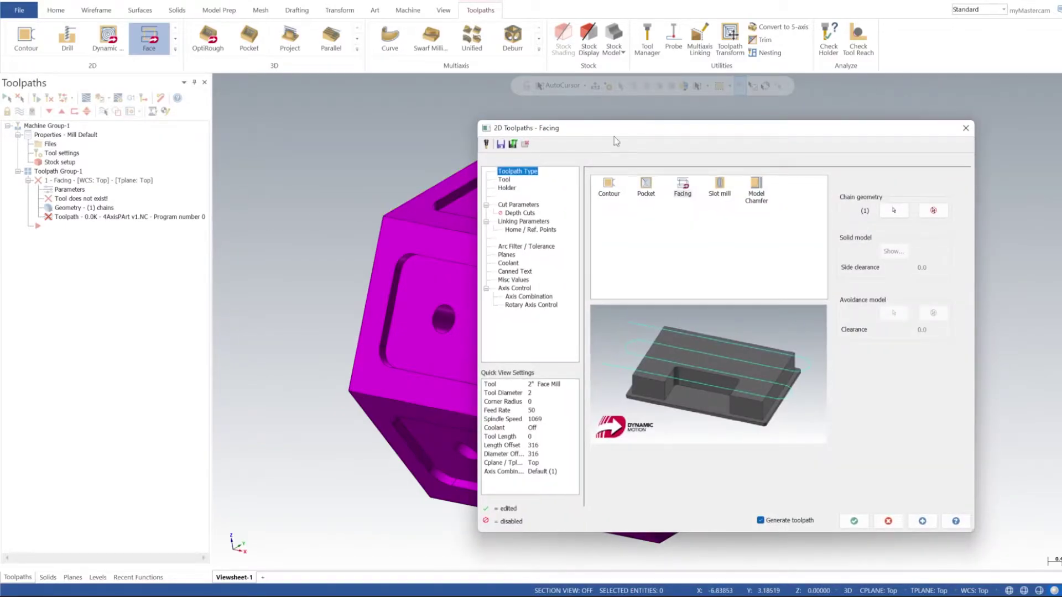
Create a new 2.0 face mill with secondary diameter 1 and a corner radius
{"action": "left_click", "coordinate": [415, 173]}
{"action": "right_click", "coordinate": [578, 216]}
{"action": "left_click", "coordinate": [614, 234]}
{"action": "left_click", "coordinate": [432, 247]}
{"action": "double_click", "coordinate": [432, 247]}
{"action": "type", "text": "2"}
{"action": "left_click", "coordinate": [529, 210]}
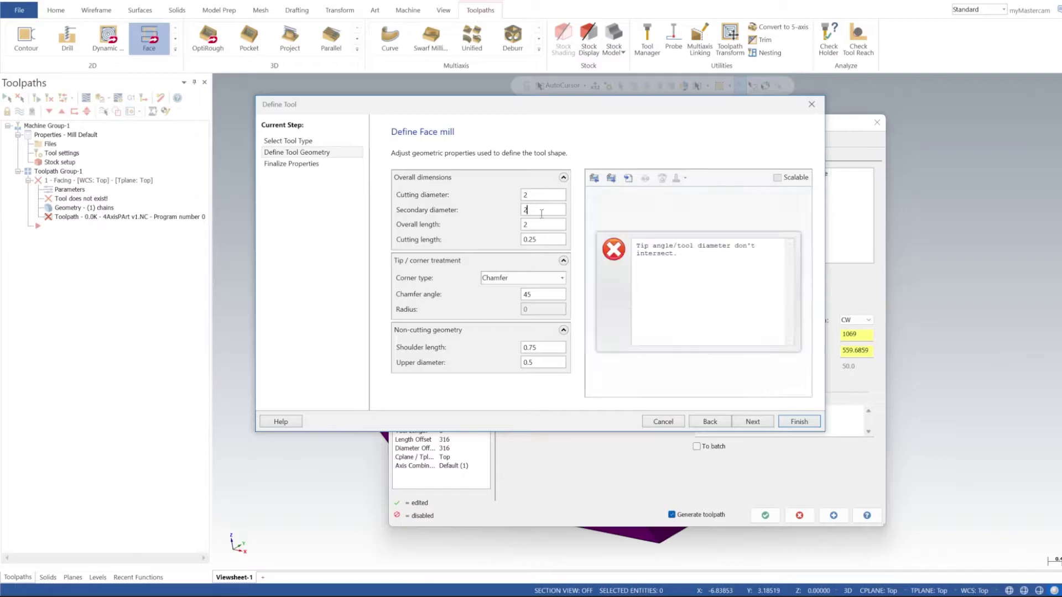
{"action": "type", "text": "1.9"}
{"action": "left_click", "coordinate": [507, 278]}
{"action": "left_click", "coordinate": [517, 299]}
{"action": "left_click", "coordinate": [798, 421]}
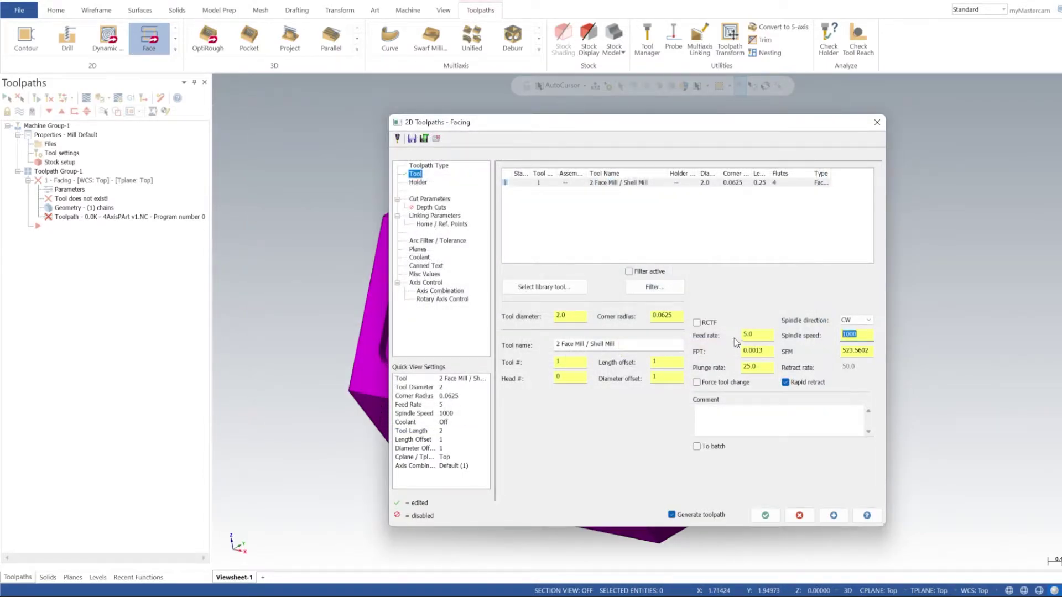
Set the face mill to 3500 spindle speed with feed and plunge rates of 40
{"action": "type", "text": "25"}
{"action": "type", "text": "3500"}
{"action": "double_click", "coordinate": [762, 335]}
{"action": "key", "text": "Return"}
{"action": "double_click", "coordinate": [767, 367]}
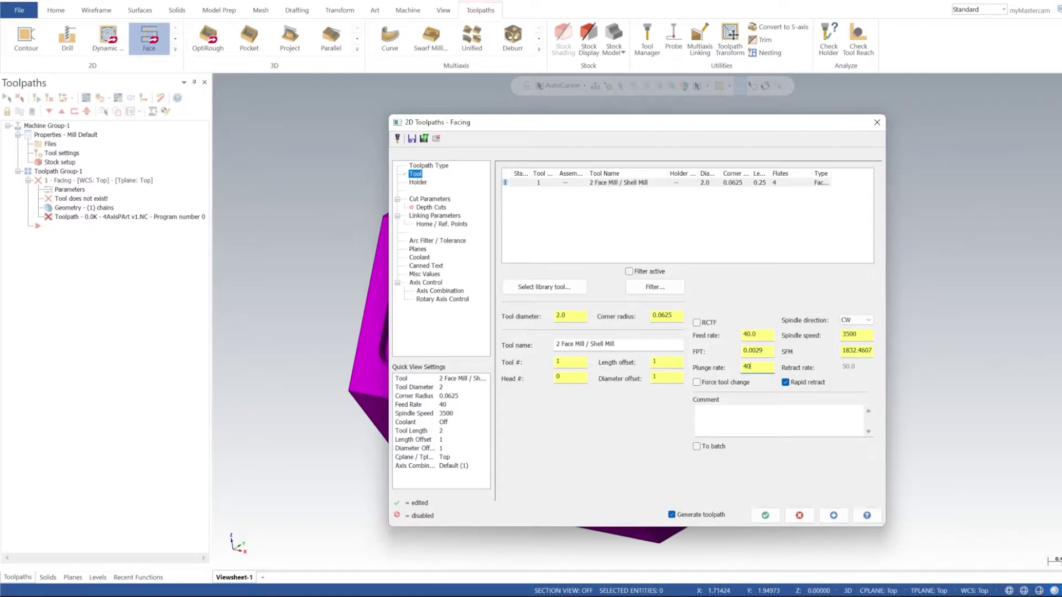
{"action": "left_click", "coordinate": [431, 199]}
Use Zigzag cutting with 10% across overlap and 55% along overlap and approach
{"action": "left_click", "coordinate": [600, 185]}
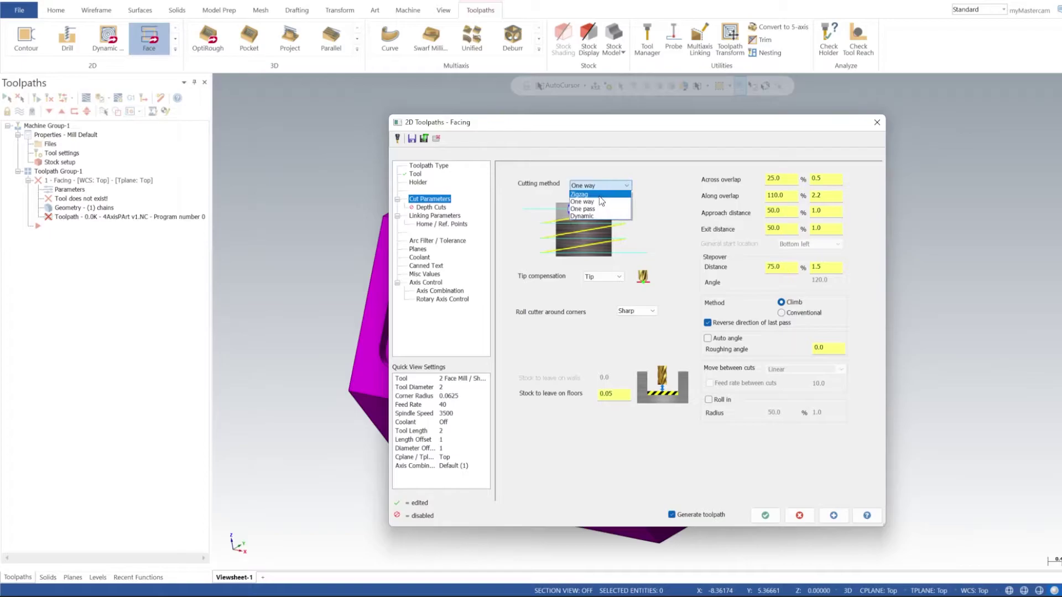
{"action": "left_click", "coordinate": [591, 194]}
{"action": "double_click", "coordinate": [791, 177]}
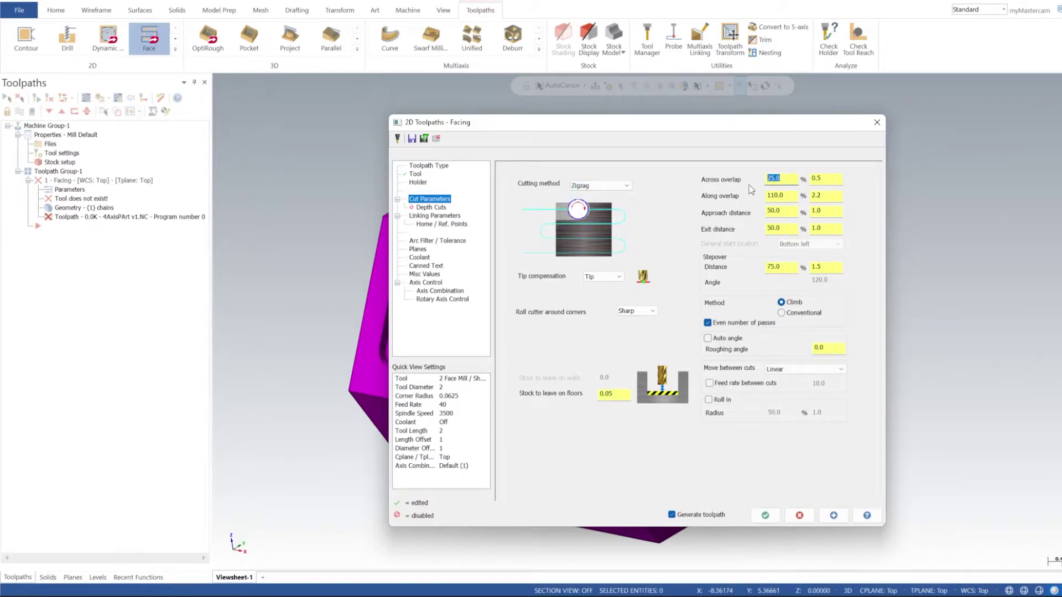
{"action": "type", "text": "10"}
{"action": "key", "text": "Tab"}
{"action": "type", "text": "55"}
{"action": "key", "text": "Tab"}
{"action": "key", "text": "Tab"}
{"action": "type", "text": "55"}
{"action": "key", "text": "Tab"}
{"action": "key", "text": "Tab"}
Turn off Even number of passes, set 90° roughing angle and 0.0 floor stock
{"action": "double_click", "coordinate": [786, 268]}
{"action": "left_click", "coordinate": [725, 326]}
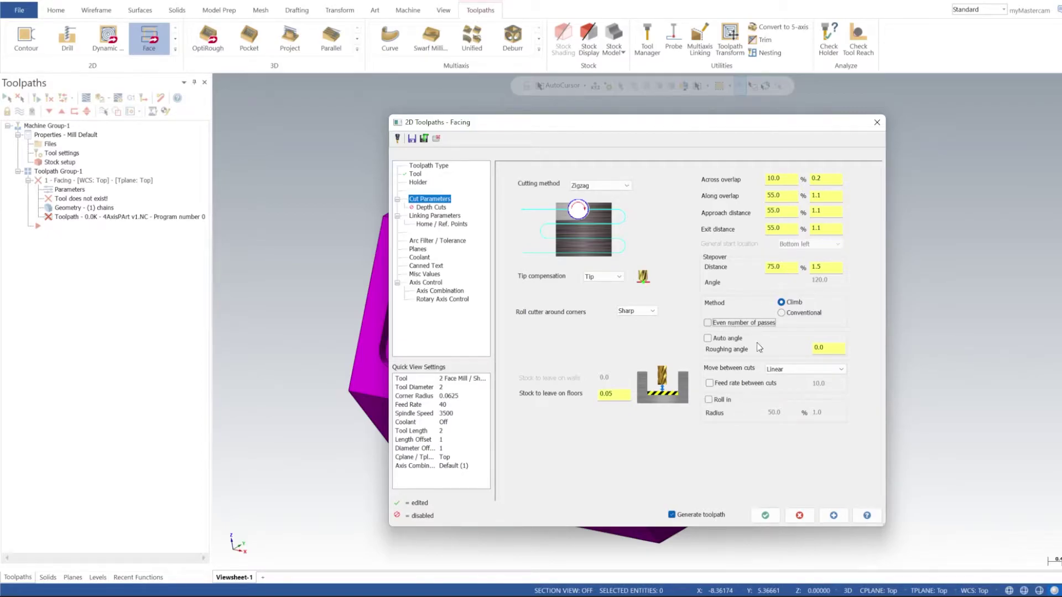
{"action": "key", "text": "Tab"}
{"action": "left_click", "coordinate": [616, 393]}
{"action": "type", "text": "0.0"}
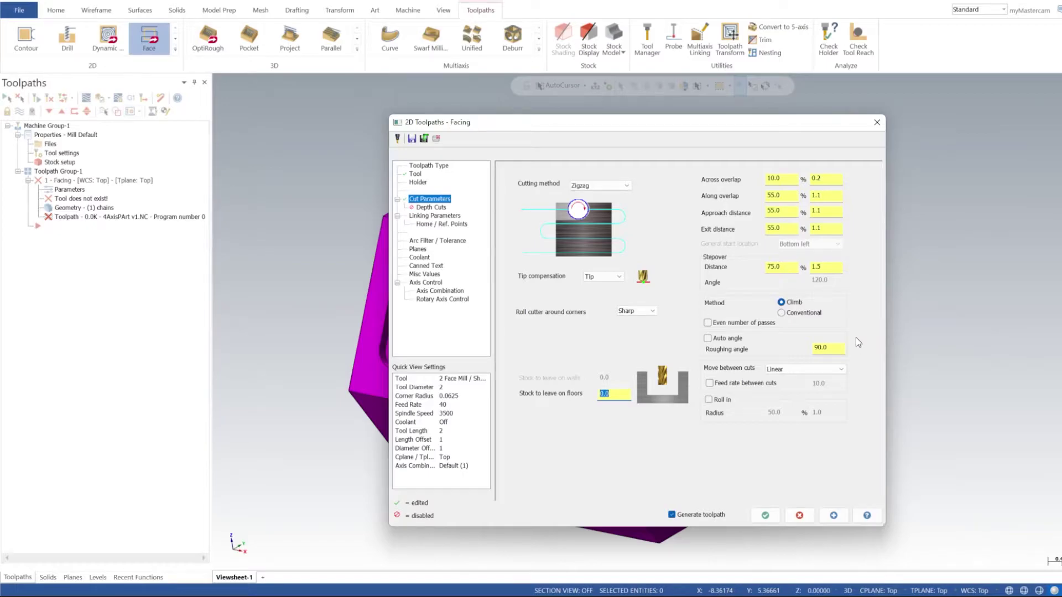
{"action": "left_click_drag", "start_coordinate": [614, 126], "coordinate": [636, 131]}
Enable depth cuts with a 0.2 maximum rough step
{"action": "left_click", "coordinate": [453, 213]}
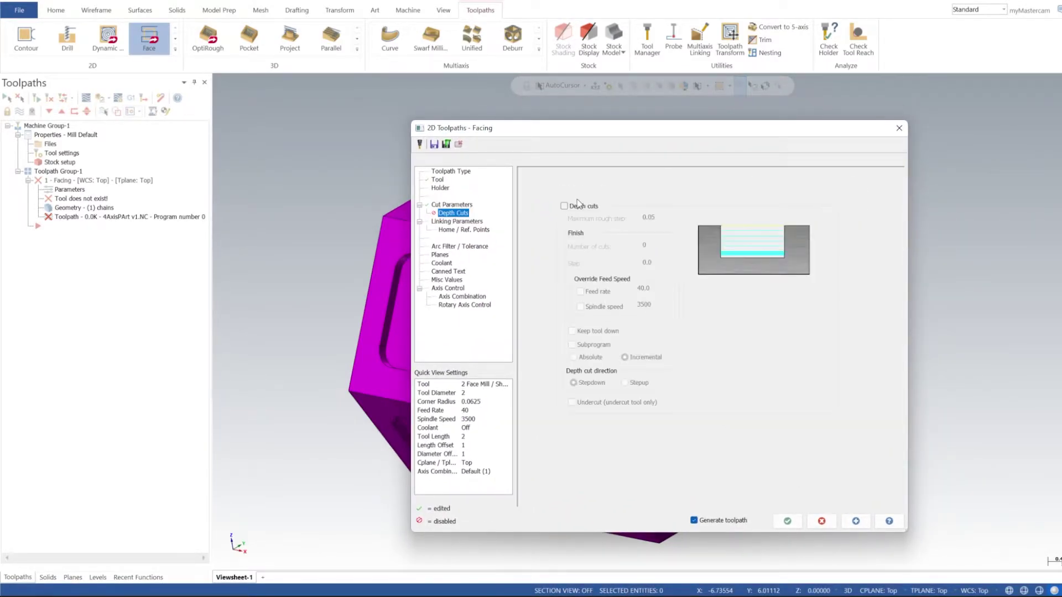
{"action": "left_click", "coordinate": [566, 206]}
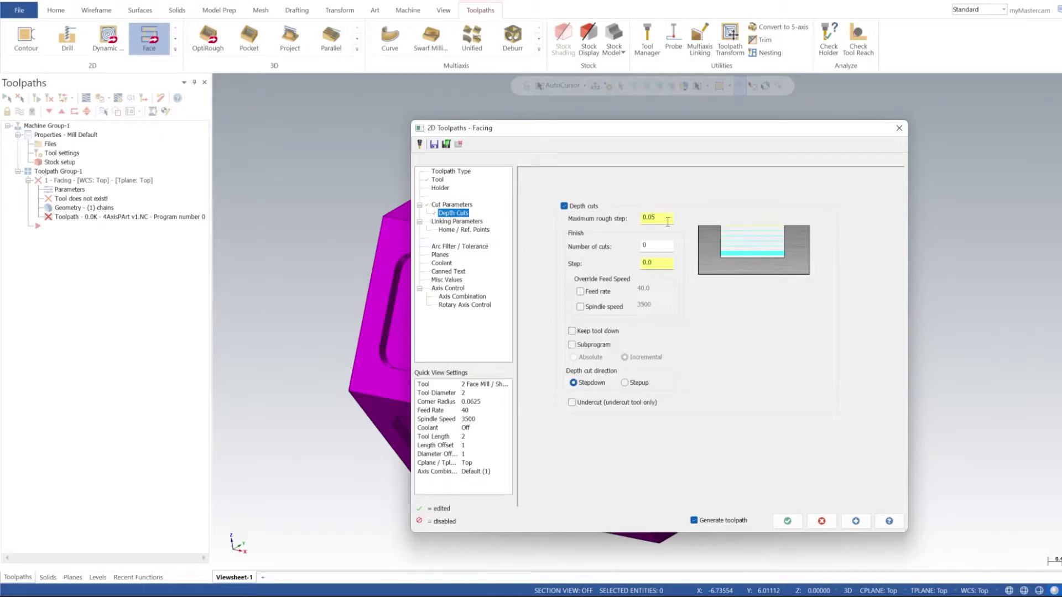
{"action": "double_click", "coordinate": [668, 220]}
{"action": "type", "text": ".2"}
Enable an incremental 2.0 clearance height and regenerate the facing toolpath
{"action": "left_click", "coordinate": [455, 223]}
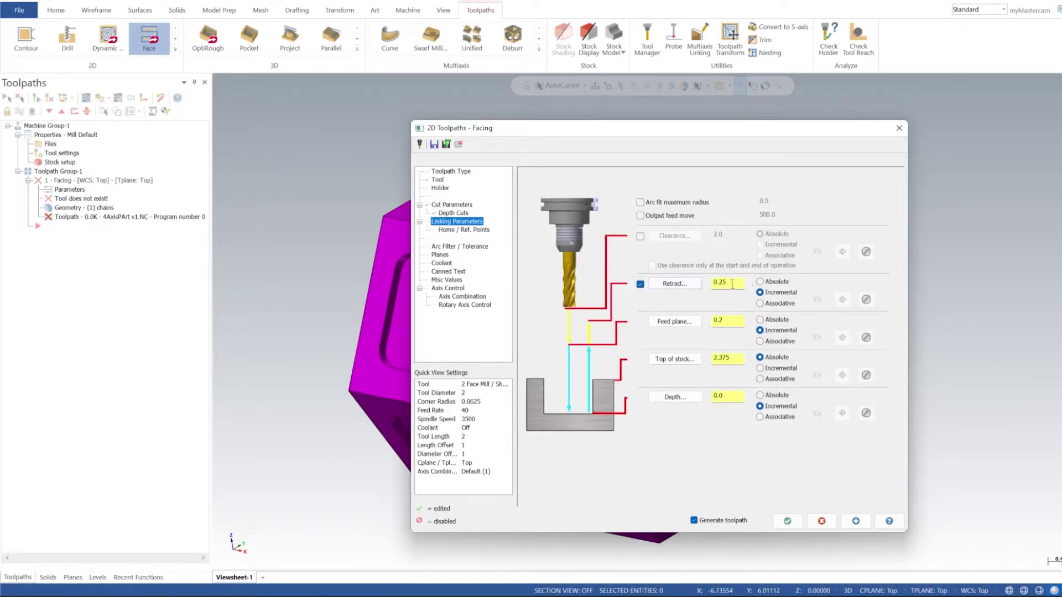
{"action": "left_click", "coordinate": [639, 236]}
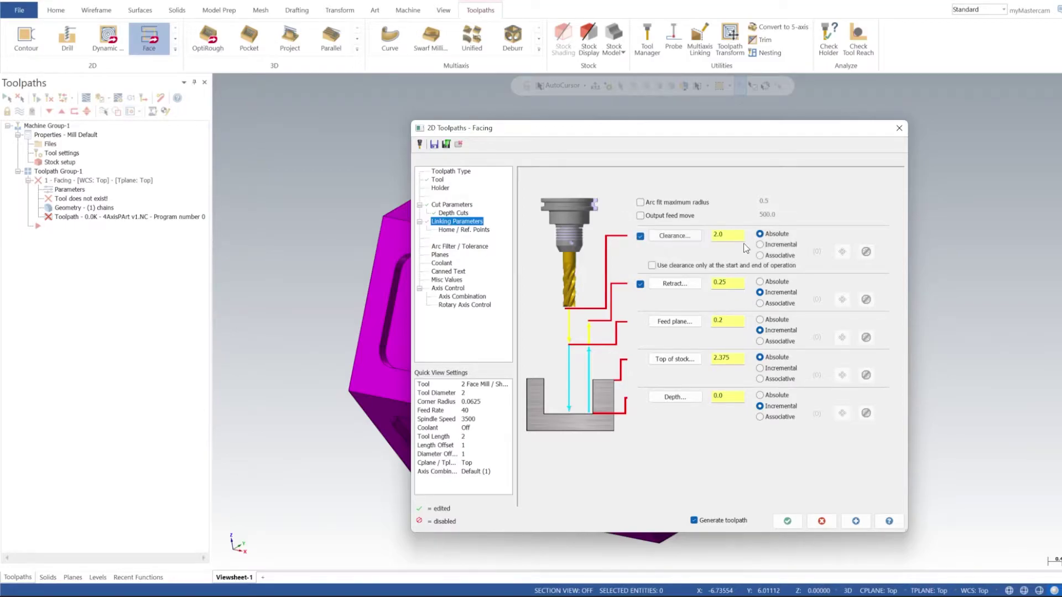
{"action": "left_click", "coordinate": [781, 246]}
{"action": "left_click_drag", "start_coordinate": [727, 283], "coordinate": [700, 281]}
{"action": "left_click_drag", "start_coordinate": [696, 135], "coordinate": [727, 141]}
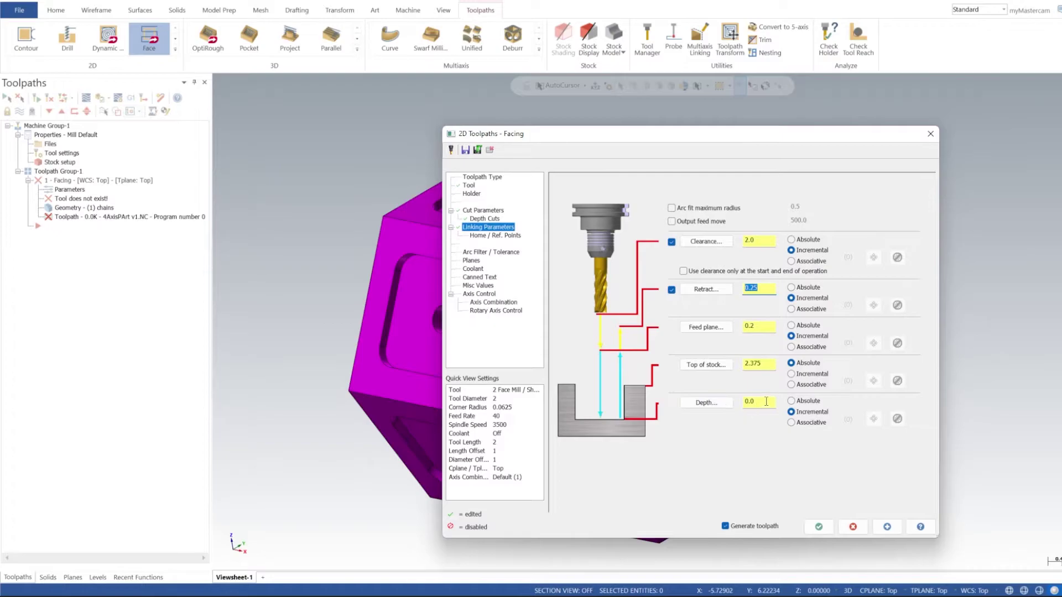
{"action": "left_click", "coordinate": [766, 402]}
{"action": "left_click_drag", "start_coordinate": [672, 134], "coordinate": [802, 136]}
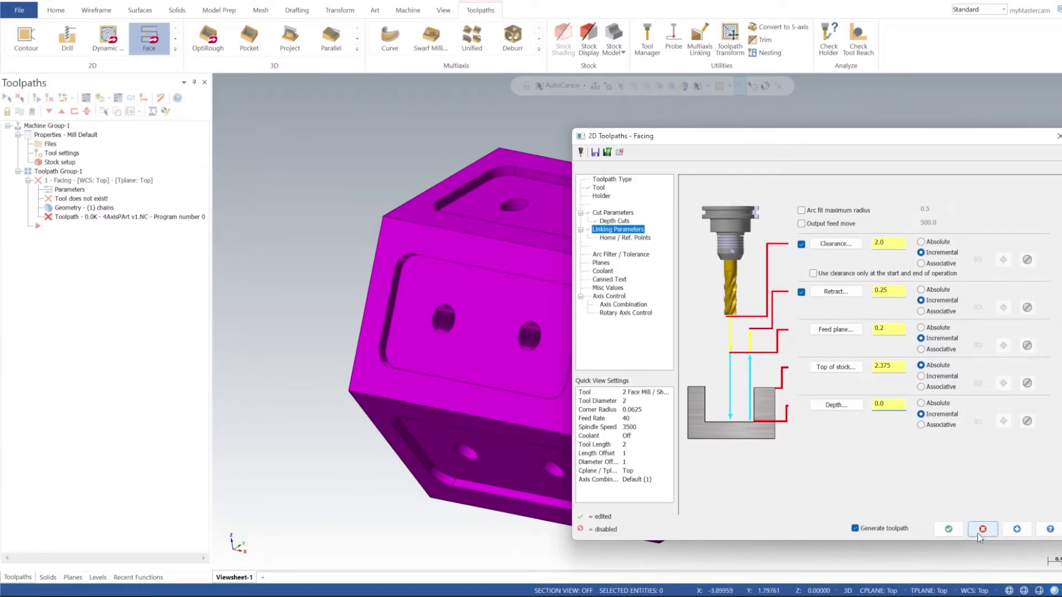
{"action": "left_click", "coordinate": [1016, 529]}
Accept the Facing operation and orbit the part to view its other faces
{"action": "left_click", "coordinate": [949, 530]}
{"action": "middle_click_drag", "start_coordinate": [716, 271], "coordinate": [692, 308]}
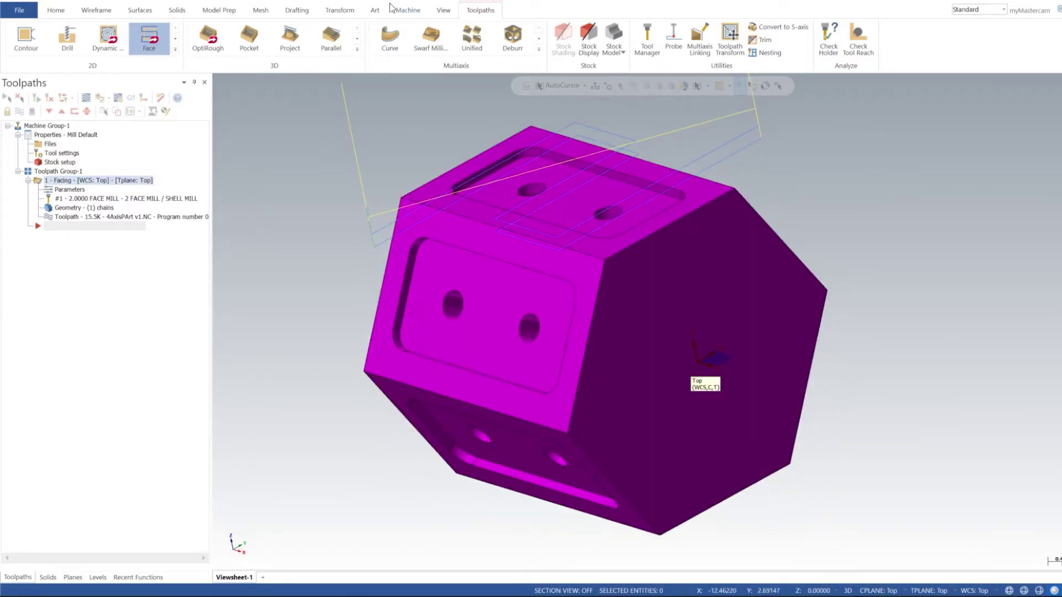
{"action": "left_click", "coordinate": [10, 196]}
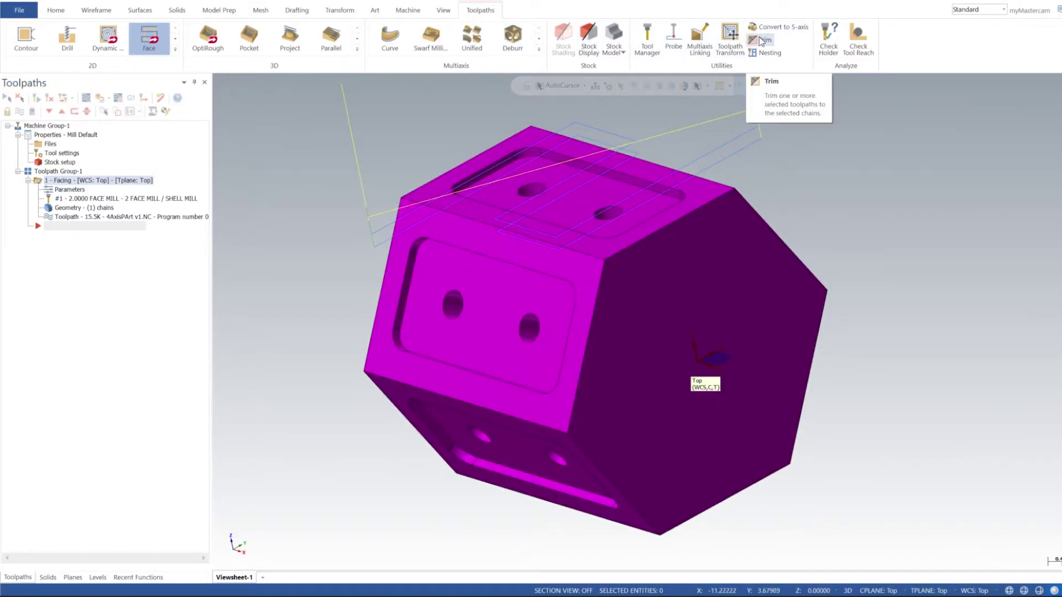
Start a Toolpath Transform on the Facing operation using Rotate by Tool plane
{"action": "left_click", "coordinate": [730, 37]}
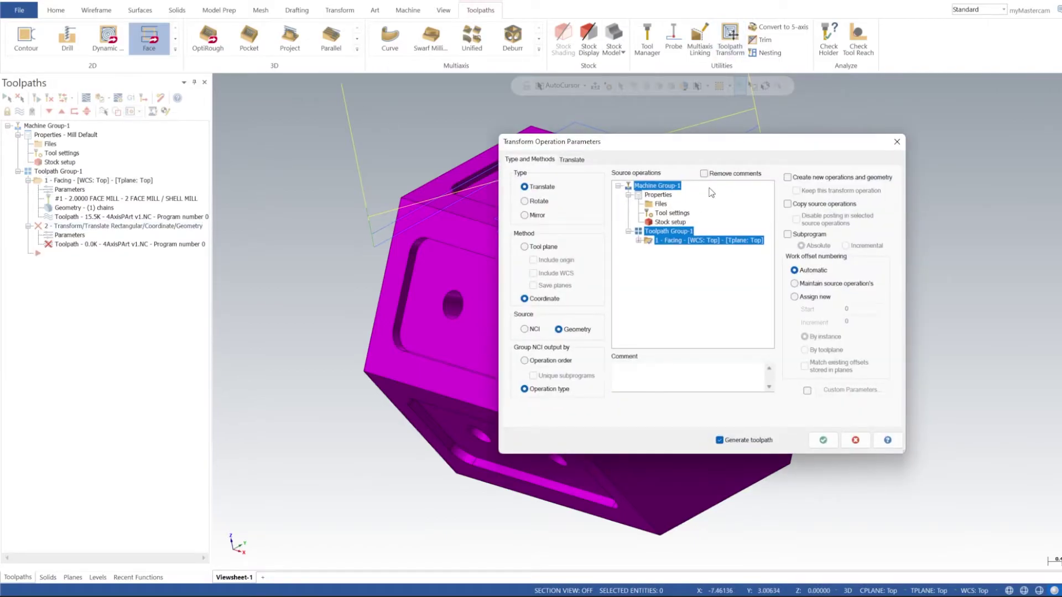
{"action": "left_click", "coordinate": [704, 242]}
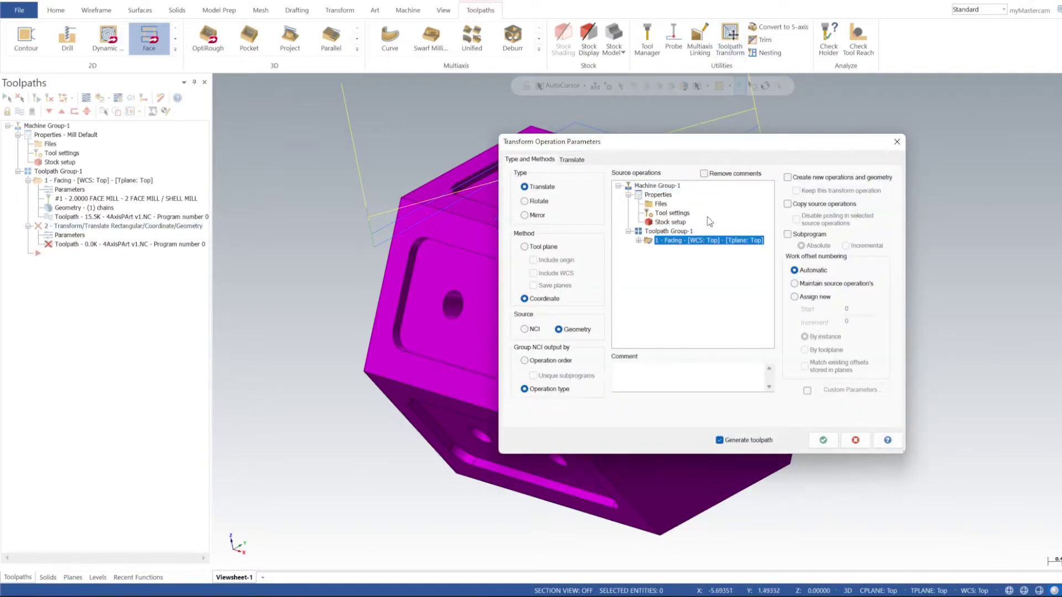
{"action": "left_click", "coordinate": [524, 202]}
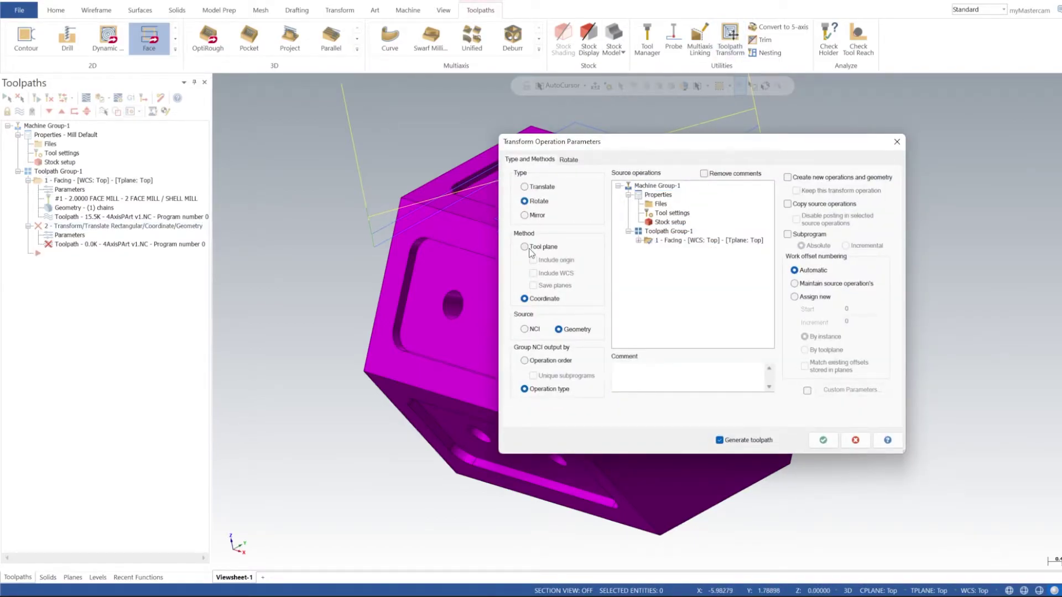
{"action": "left_click", "coordinate": [526, 248]}
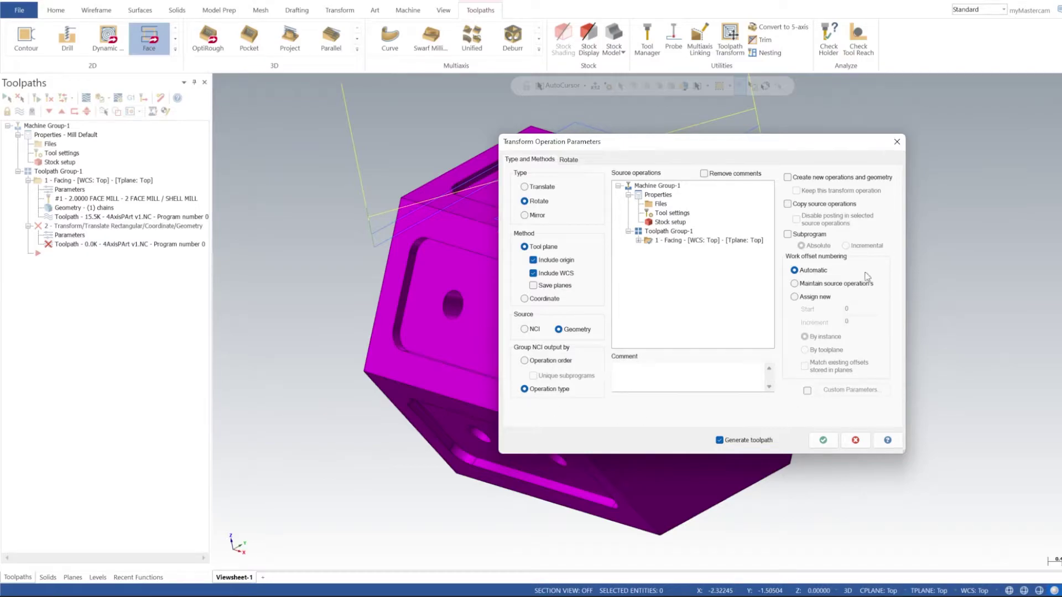
Set 5 instances at 60° about the Right plane and apply the transform
{"action": "left_click", "coordinate": [570, 160]}
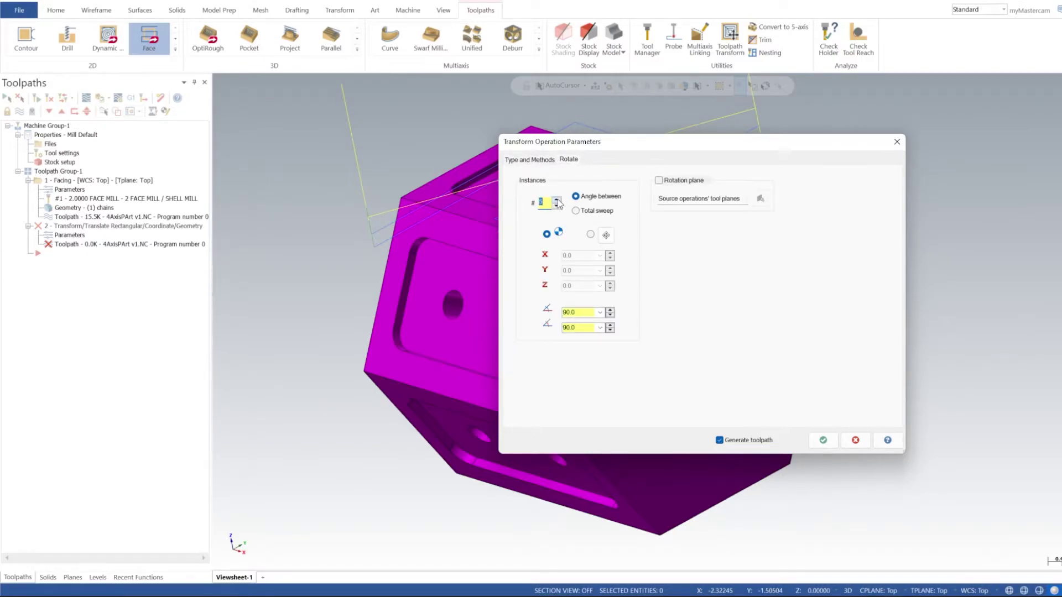
{"action": "double_click", "coordinate": [580, 312]}
{"action": "type", "text": "60"}
{"action": "key", "text": "Tab"}
{"action": "left_click", "coordinate": [692, 183]}
{"action": "left_click", "coordinate": [760, 198]}
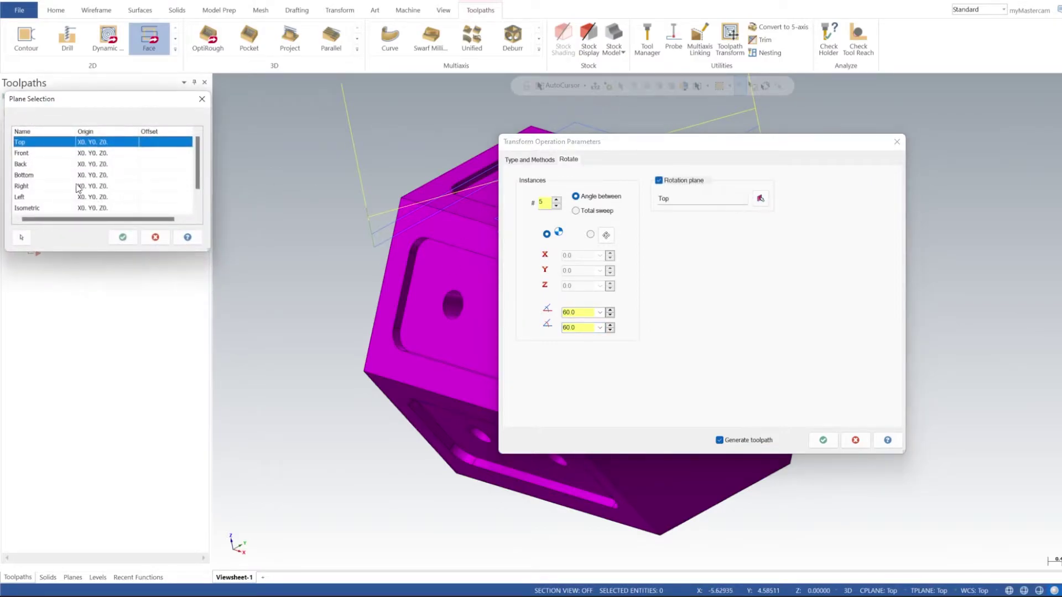
{"action": "left_click", "coordinate": [40, 187]}
{"action": "left_click", "coordinate": [122, 237]}
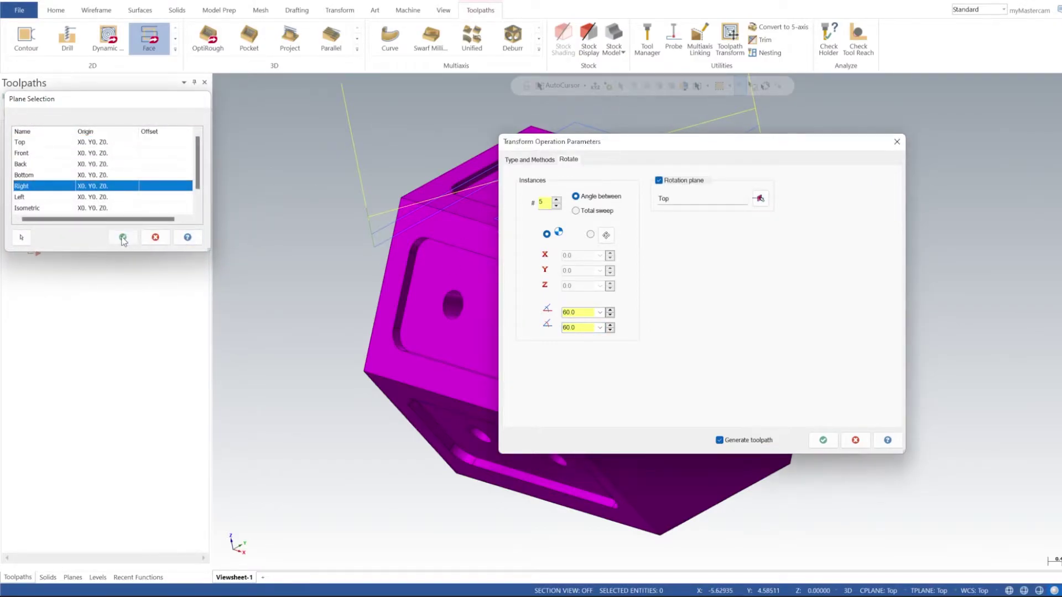
{"action": "left_click", "coordinate": [823, 441]}
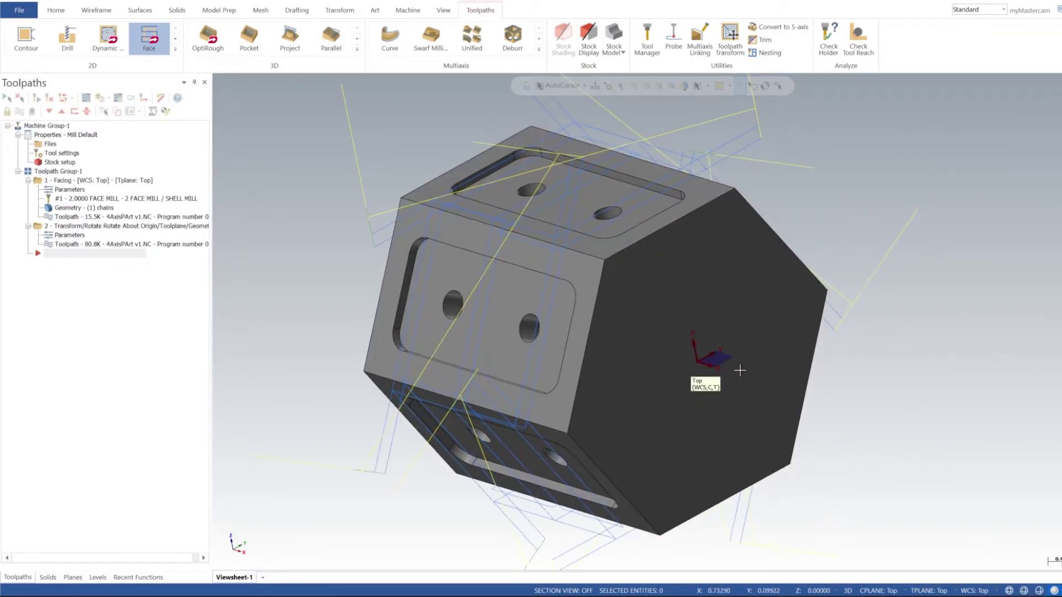
Orbit the part to inspect facing toolpaths on every side and expand the 2D toolpath gallery
{"action": "middle_click_drag", "start_coordinate": [757, 351], "coordinate": [560, 244]}
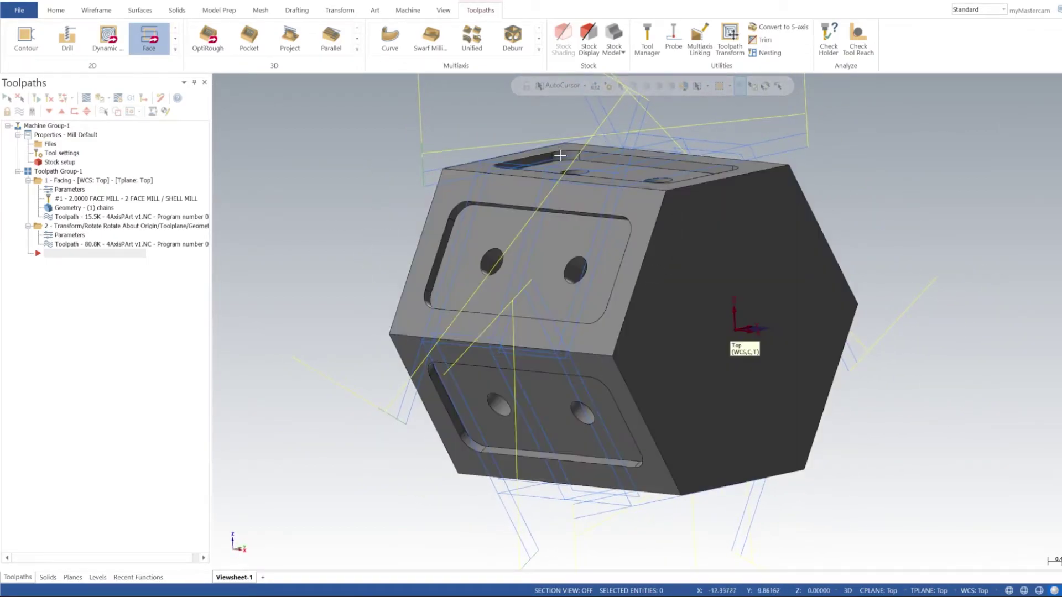
{"action": "scroll", "coordinate": [452, 219], "scroll_direction": "down", "scroll_amount": 2}
{"action": "mouse_move", "coordinate": [452, 219]}
{"action": "middle_mouse_down"}
{"action": "mouse_move", "coordinate": [483, 133]}
{"action": "mouse_move", "coordinate": [429, 178]}
{"action": "mouse_move", "coordinate": [533, 191]}
{"action": "mouse_move", "coordinate": [431, 213]}
{"action": "middle_mouse_up"}
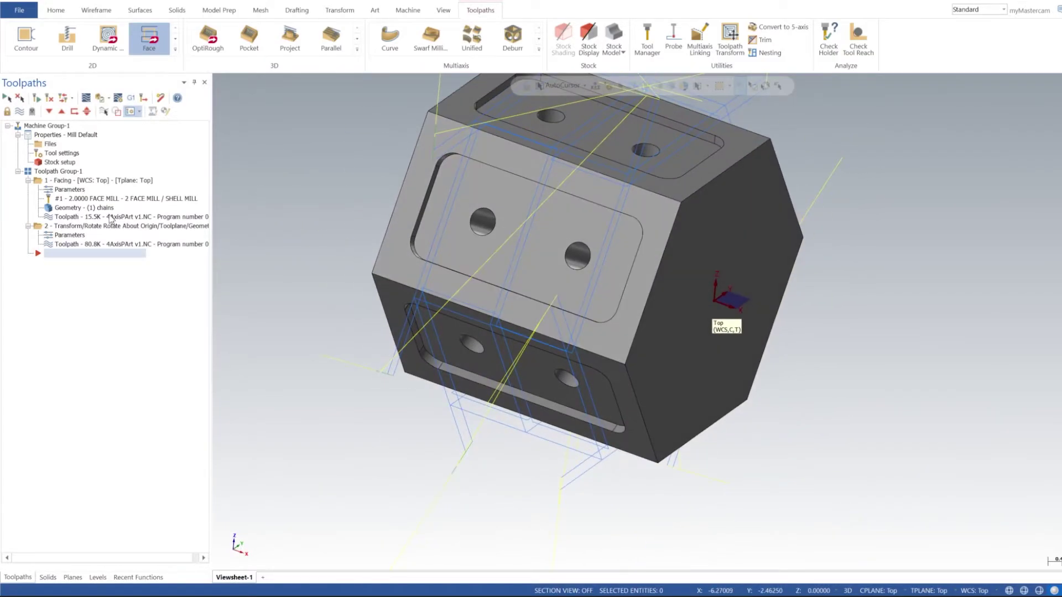
{"action": "middle_click_drag", "start_coordinate": [616, 196], "coordinate": [436, 185]}
{"action": "left_click", "coordinate": [175, 39]}
Add a Pocket toolpath chained to the top pocket's edge loop
{"action": "left_click", "coordinate": [65, 77]}
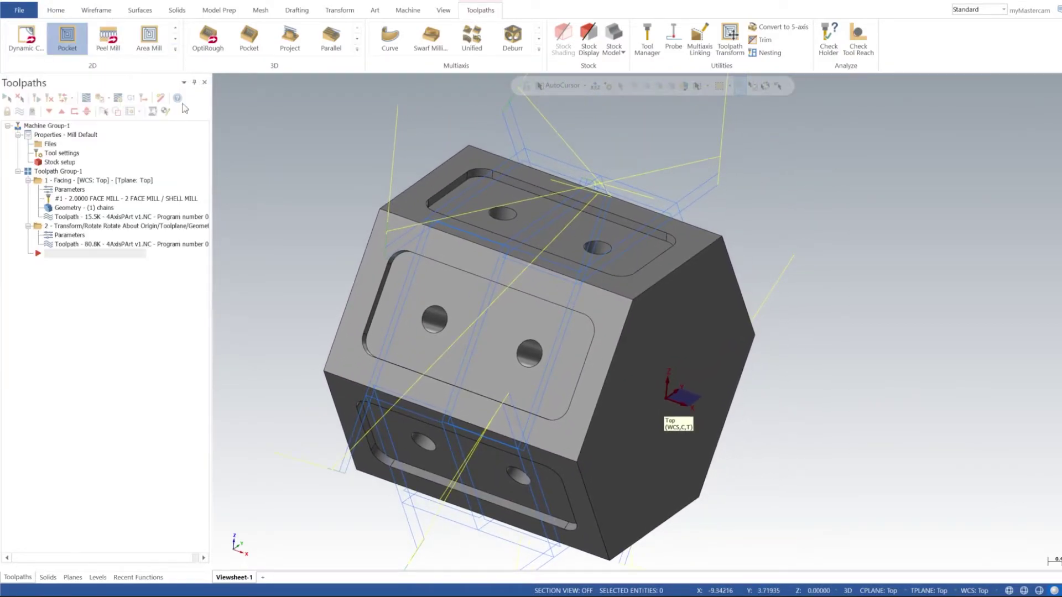
{"action": "left_click", "coordinate": [550, 203]}
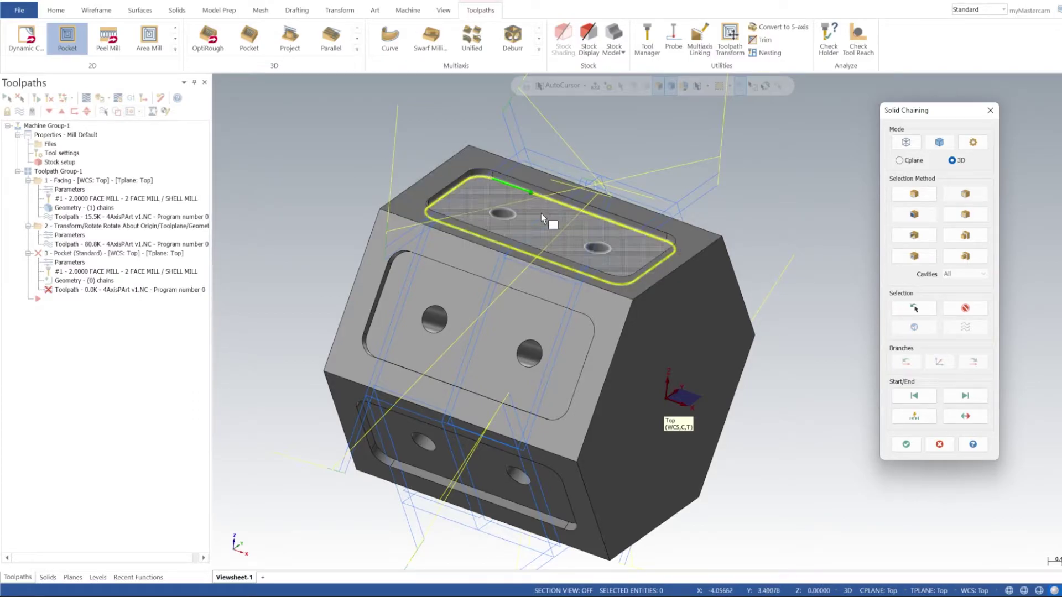
{"action": "left_click", "coordinate": [905, 445]}
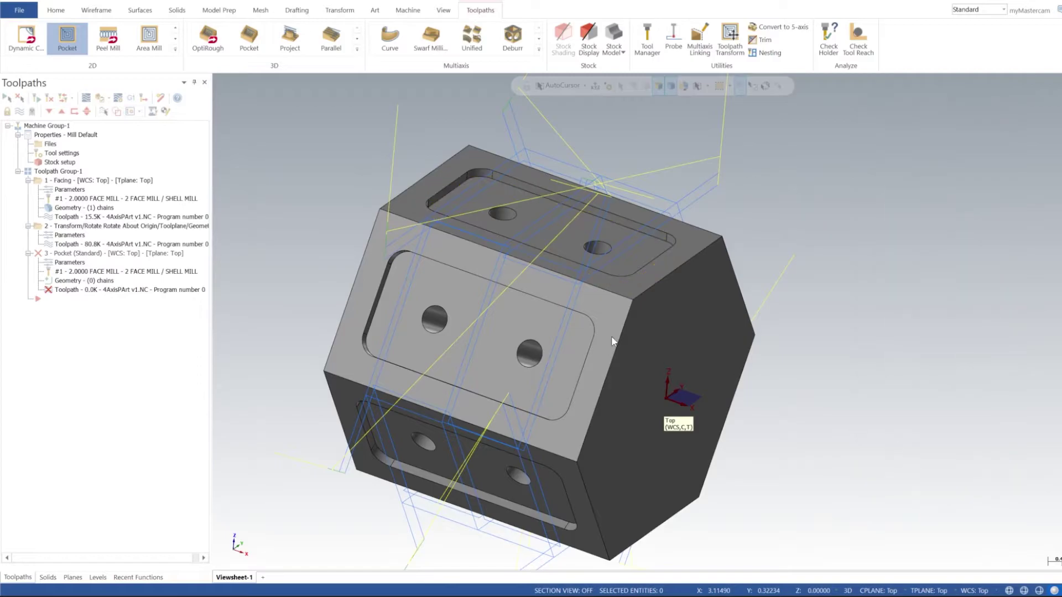
Create a new 0.5 flat endmill as the pocket's tool
{"action": "left_click", "coordinate": [600, 188]}
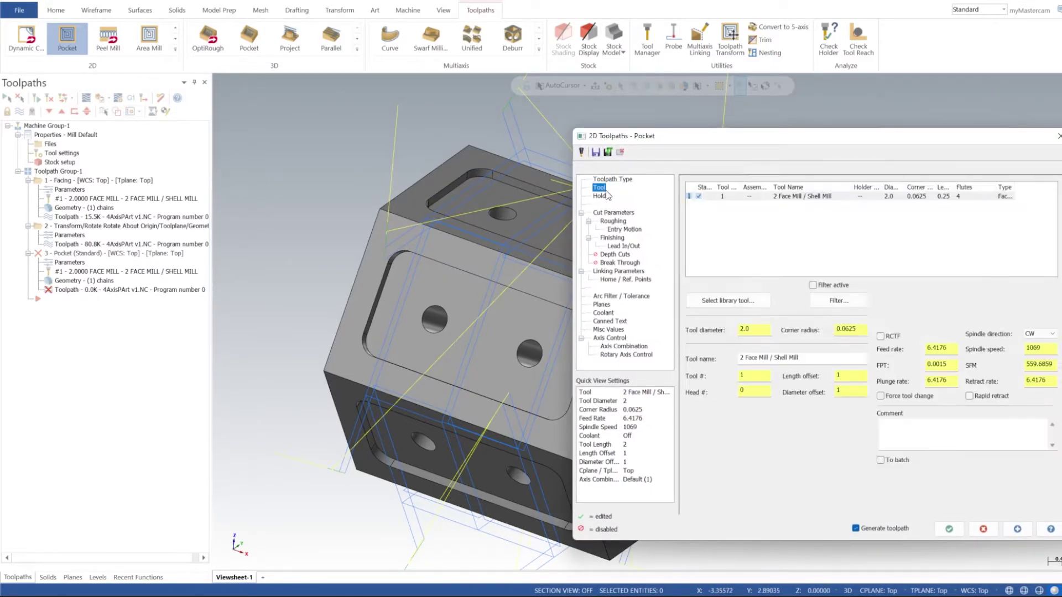
{"action": "right_click", "coordinate": [768, 244]}
{"action": "left_click", "coordinate": [804, 264]}
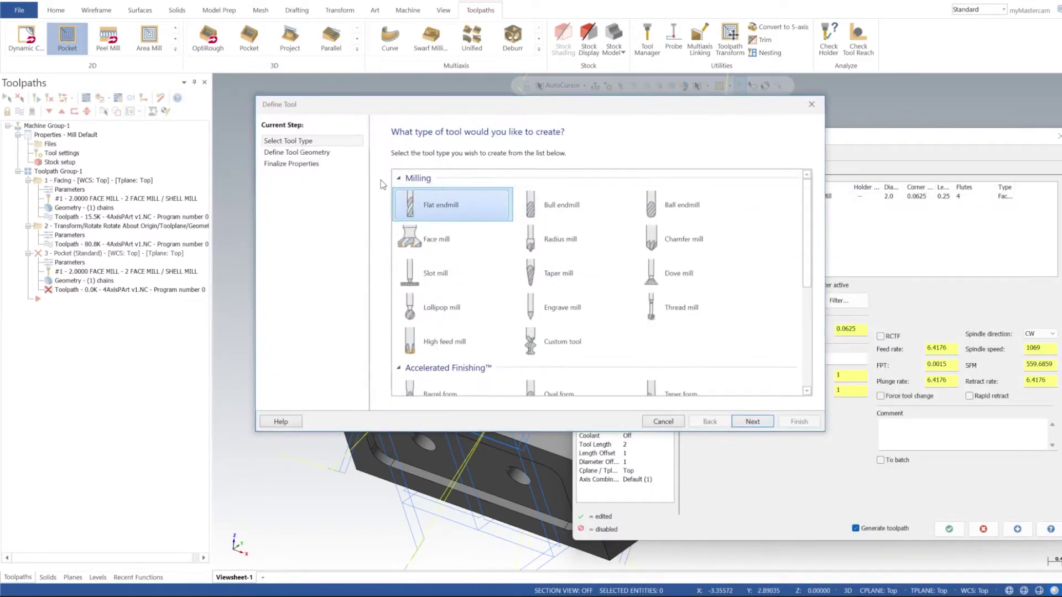
{"action": "double_click", "coordinate": [480, 214]}
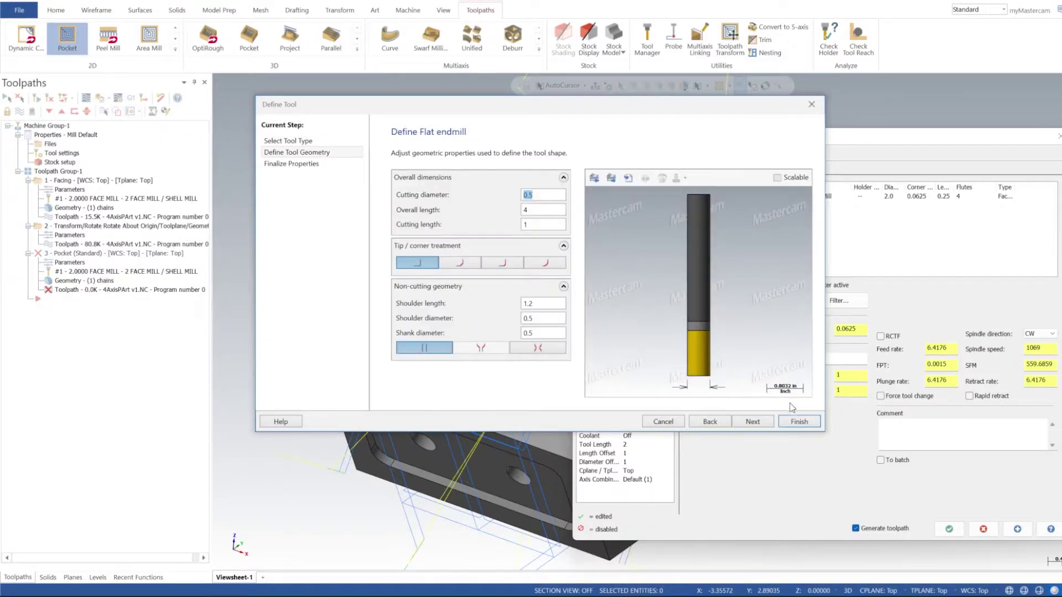
{"action": "left_click", "coordinate": [798, 422]}
Set the endmill's spindle speed to 7000, feed rate 40 and plunge rate 40
{"action": "double_click", "coordinate": [1033, 348]}
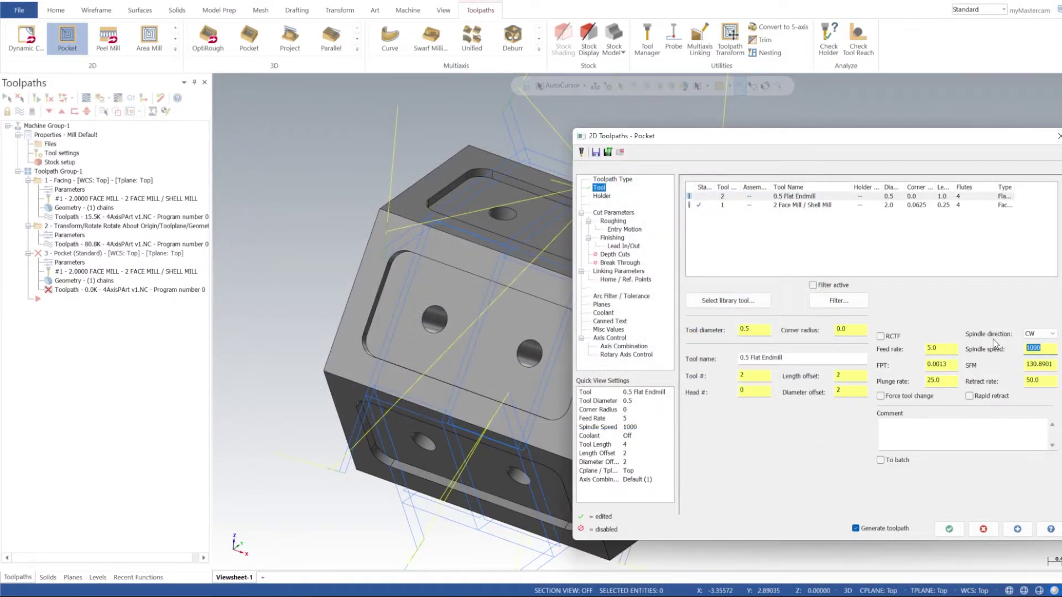
{"action": "type", "text": "7000"}
{"action": "key", "text": "Return"}
{"action": "key", "text": "shift+Tab"}
{"action": "type", "text": "40"}
{"action": "double_click", "coordinate": [930, 380]}
{"action": "type", "text": "40"}
{"action": "key", "text": "Return"}
{"action": "left_click_drag", "start_coordinate": [766, 140], "coordinate": [691, 134]}
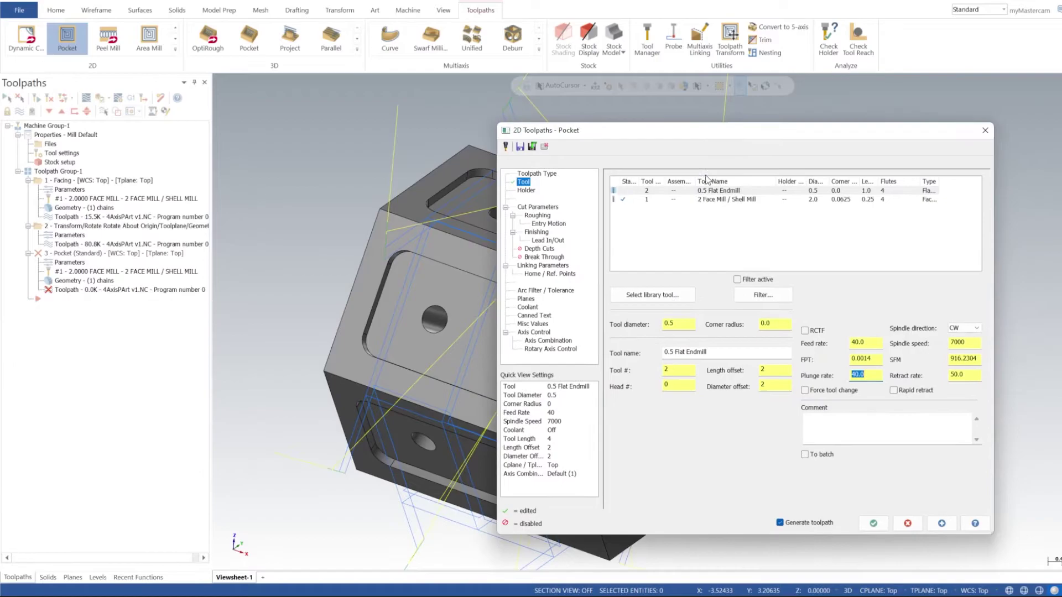
{"action": "left_click", "coordinate": [529, 208]}
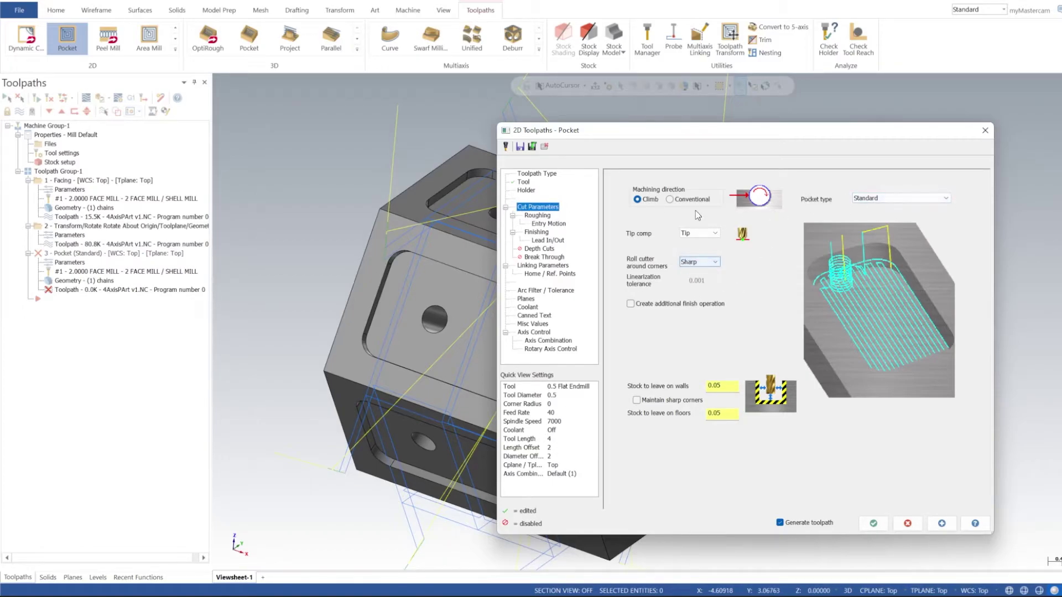
Set the stock to leave on pocket walls and floors to 0
{"action": "left_click_drag", "start_coordinate": [735, 387], "coordinate": [579, 390]}
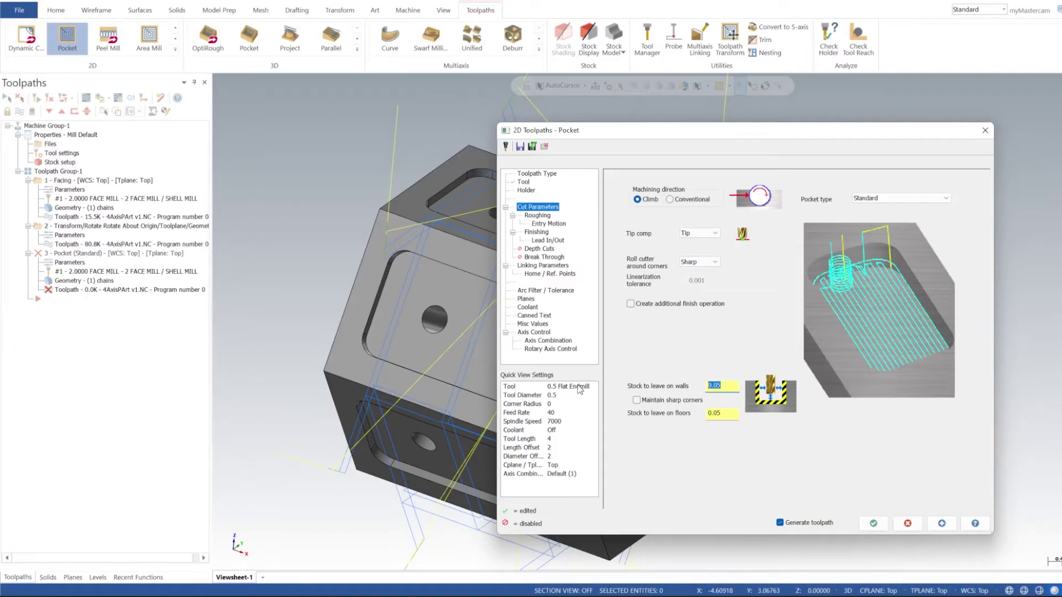
{"action": "type", "text": "0.0"}
{"action": "key", "text": "Tab"}
{"action": "type", "text": "0"}
{"action": "key", "text": "Return"}
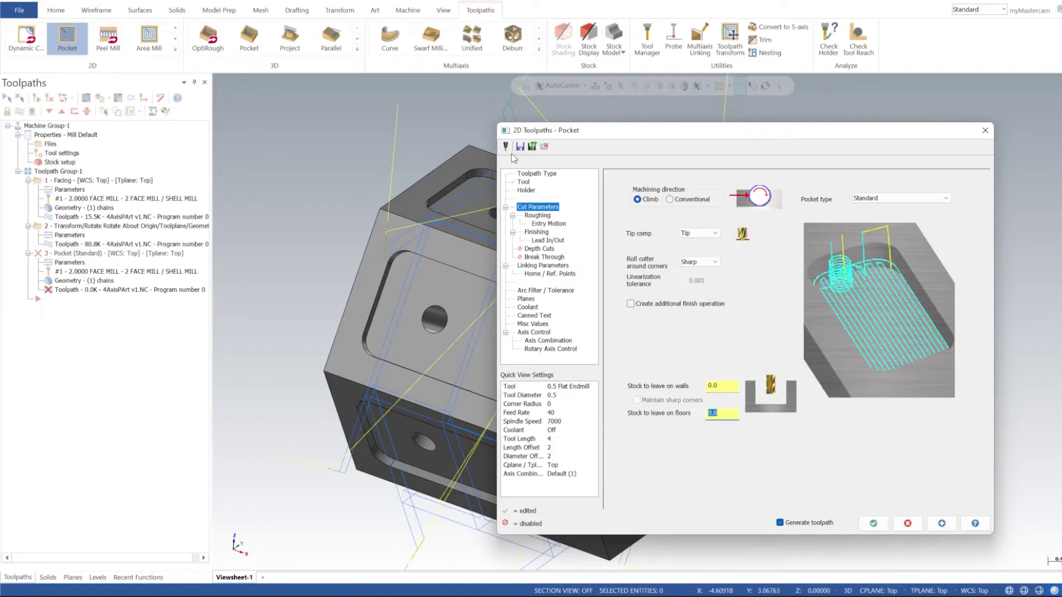
Choose the Zigzag roughing method, keeping the 50% stepover
{"action": "left_click", "coordinate": [546, 216]}
{"action": "left_click", "coordinate": [639, 207]}
{"action": "double_click", "coordinate": [706, 259]}
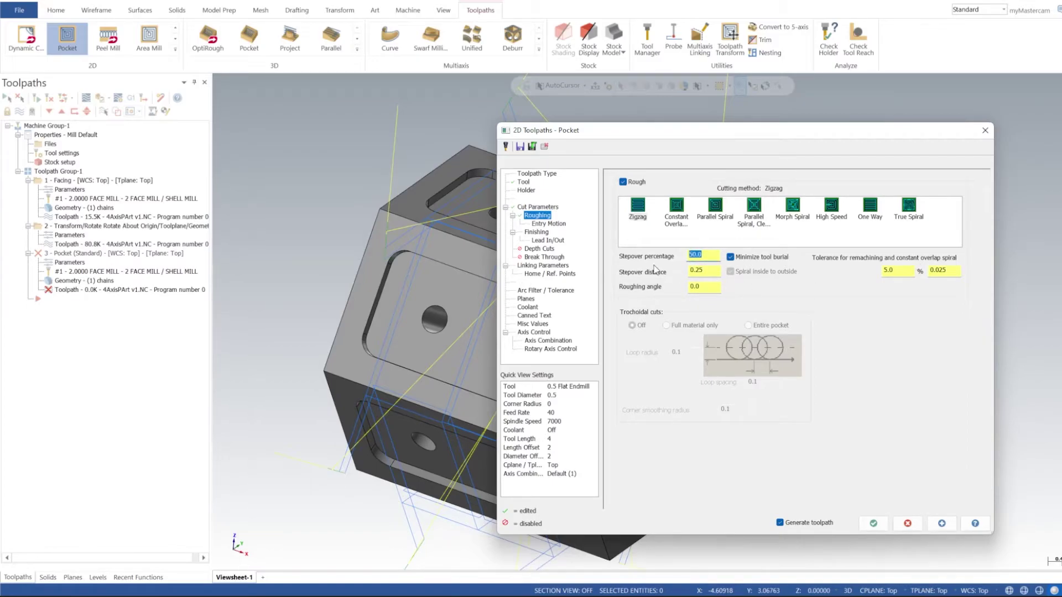
{"action": "double_click", "coordinate": [889, 270]}
{"action": "double_click", "coordinate": [906, 271]}
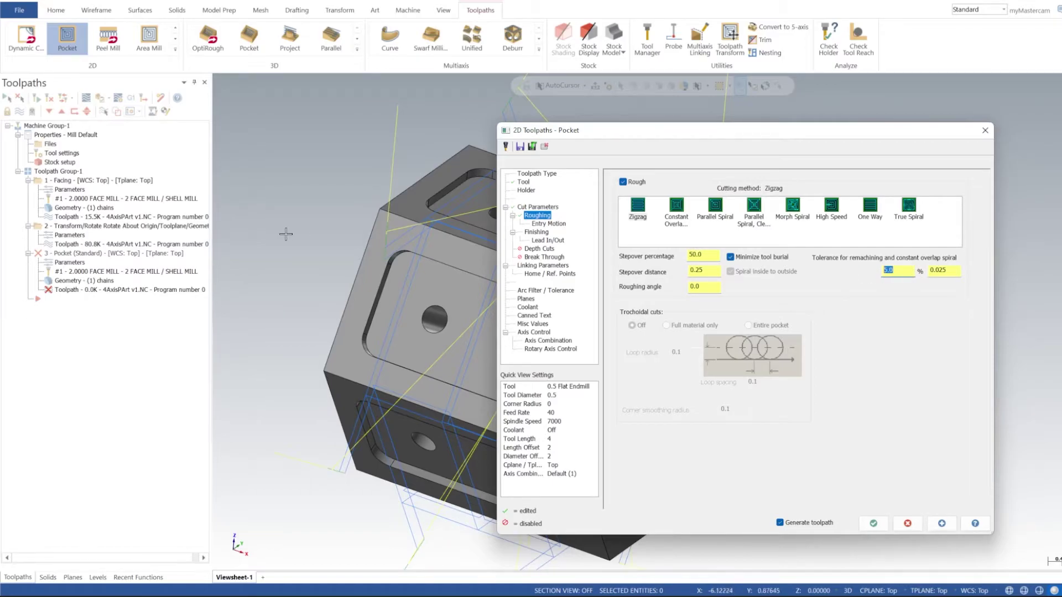
{"action": "left_click", "coordinate": [551, 224]}
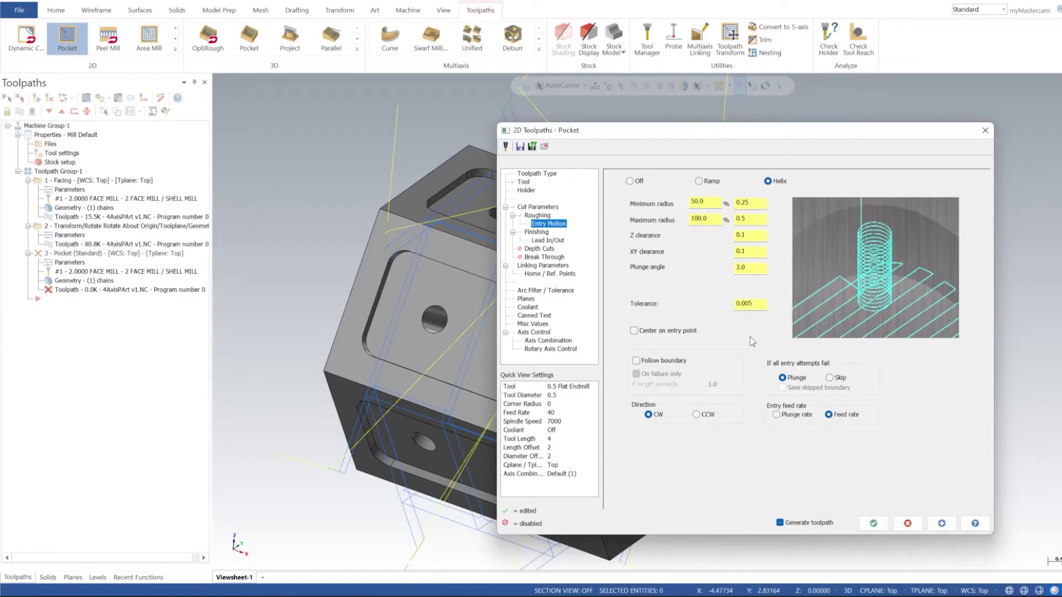
Set the pocket's finishing cutter compensation to wear
{"action": "left_click", "coordinate": [537, 232]}
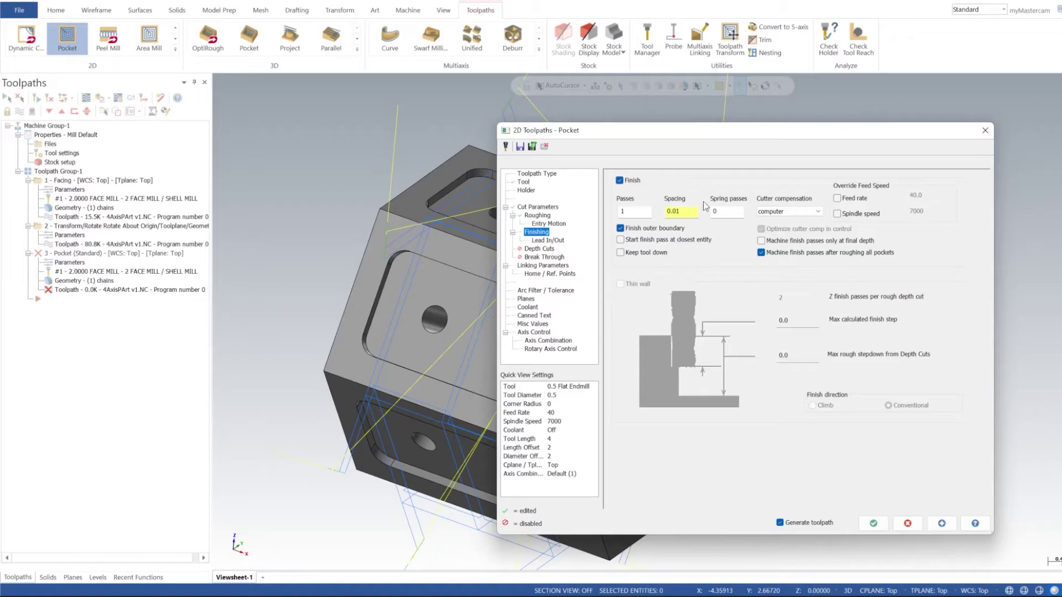
{"action": "left_click", "coordinate": [629, 212]}
{"action": "key", "text": "Tab"}
{"action": "key", "text": "shift+Tab"}
{"action": "left_click_drag", "start_coordinate": [686, 212], "coordinate": [662, 212]}
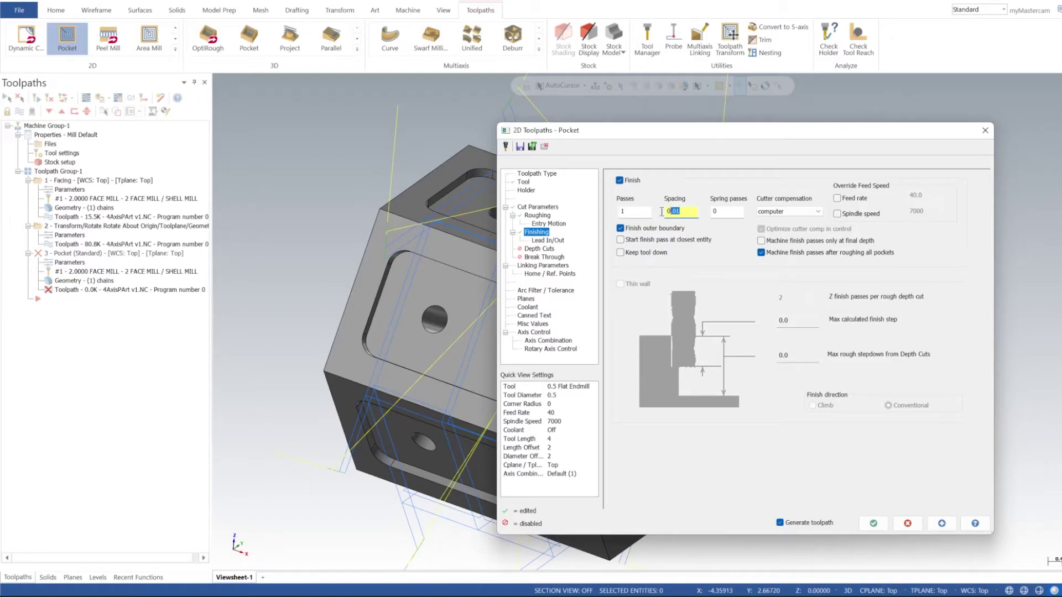
{"action": "left_click", "coordinate": [789, 211]}
{"action": "left_click", "coordinate": [813, 227]}
Set lead-in length and arc radius to 10% and copy them to the exit
{"action": "left_click", "coordinate": [547, 240]}
{"action": "double_click", "coordinate": [684, 240]}
{"action": "type", "text": "100.0"}
{"action": "key", "text": "Return"}
{"action": "double_click", "coordinate": [663, 291]}
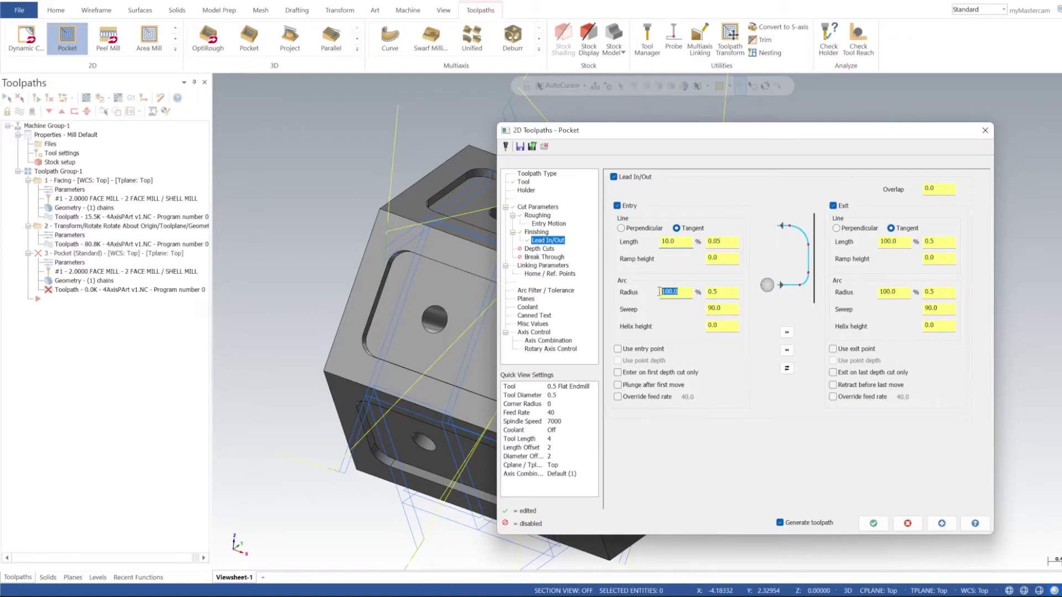
{"action": "type", "text": "10"}
{"action": "key", "text": "Return"}
{"action": "left_click", "coordinate": [786, 334]}
Turn on incremental clearance height in Linking and regenerate the pocket toolpath
{"action": "left_click", "coordinate": [542, 266]}
{"action": "left_click", "coordinate": [725, 239]}
{"action": "left_click", "coordinate": [846, 247]}
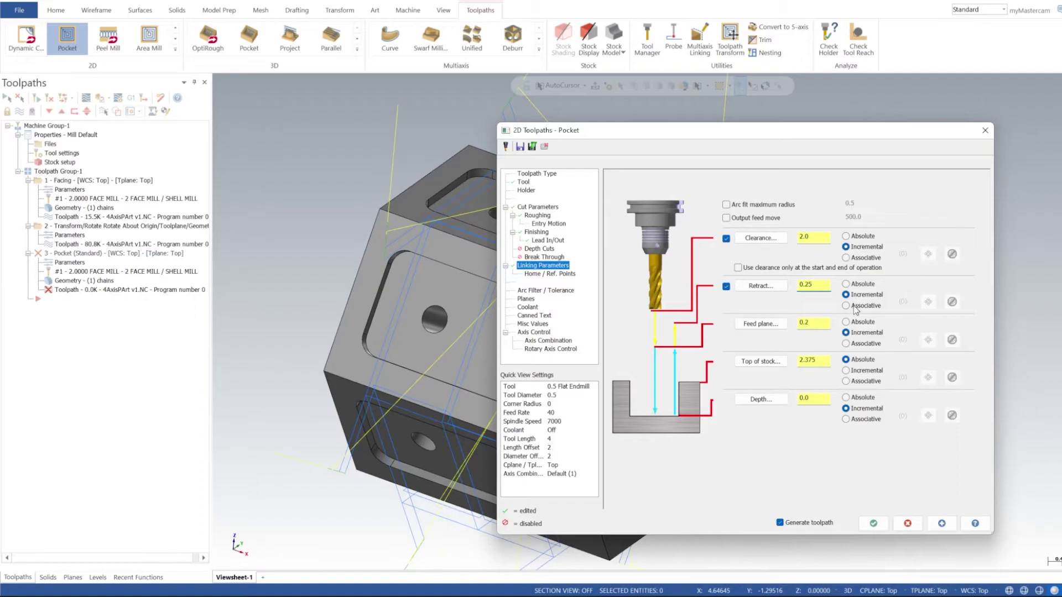
{"action": "double_click", "coordinate": [823, 285]}
{"action": "left_click", "coordinate": [941, 525]}
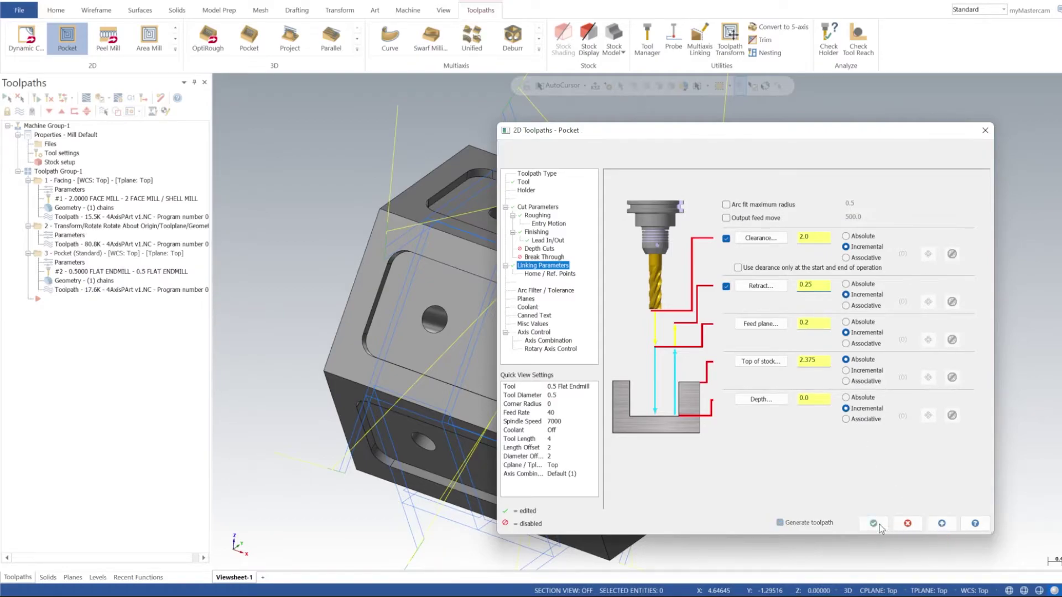
Accept the pocket and rotate-transform it at 60° steps about the Right plane
{"action": "left_click", "coordinate": [873, 523]}
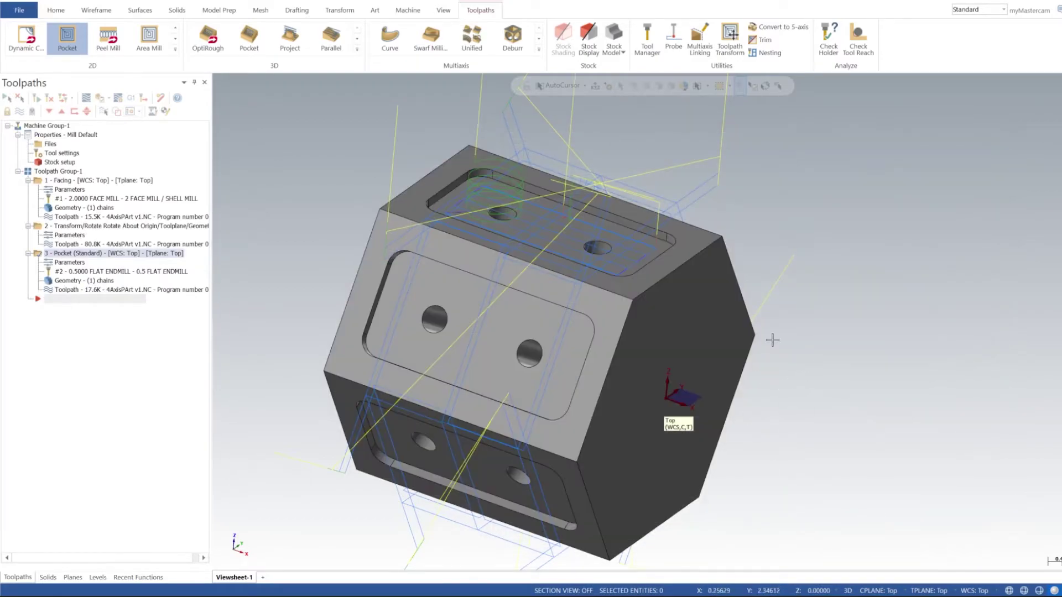
{"action": "left_click", "coordinate": [730, 37]}
{"action": "left_click_drag", "start_coordinate": [771, 131], "coordinate": [674, 129]}
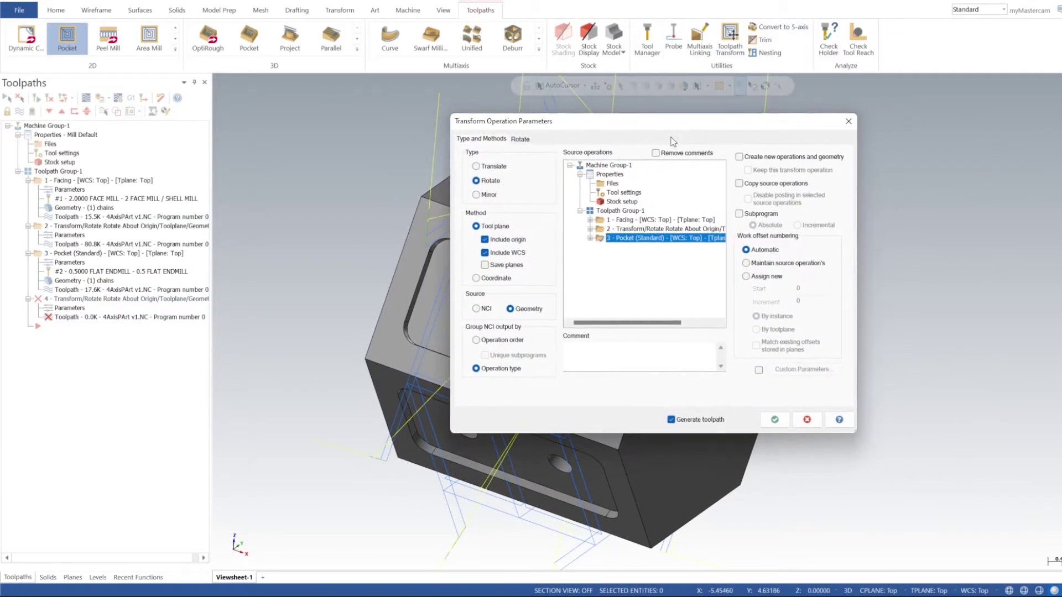
{"action": "left_click", "coordinate": [642, 238]}
{"action": "left_click", "coordinate": [522, 140]}
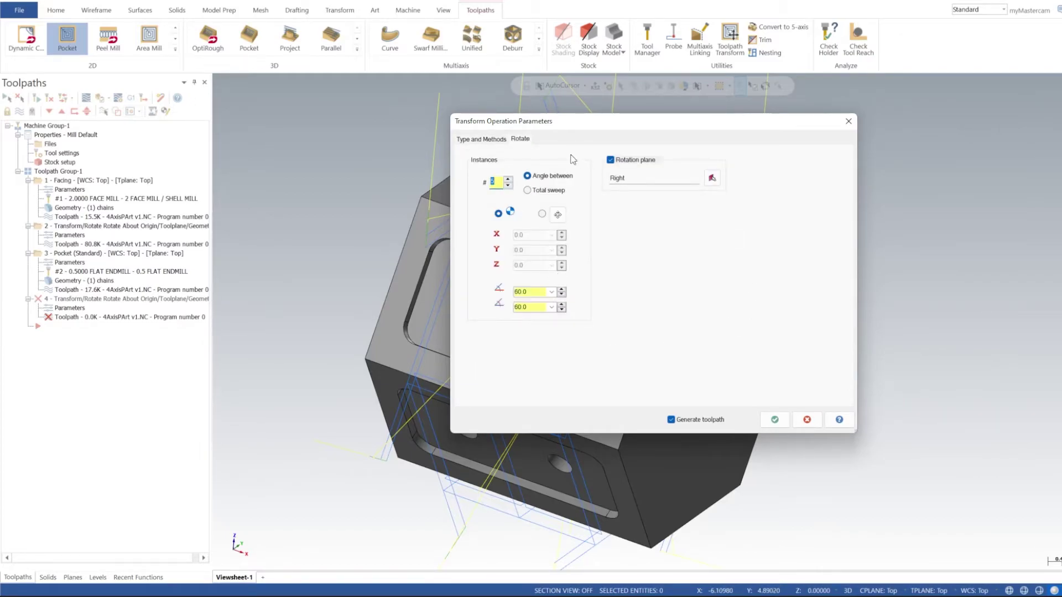
{"action": "left_click", "coordinate": [490, 140]}
{"action": "left_click", "coordinate": [522, 140]}
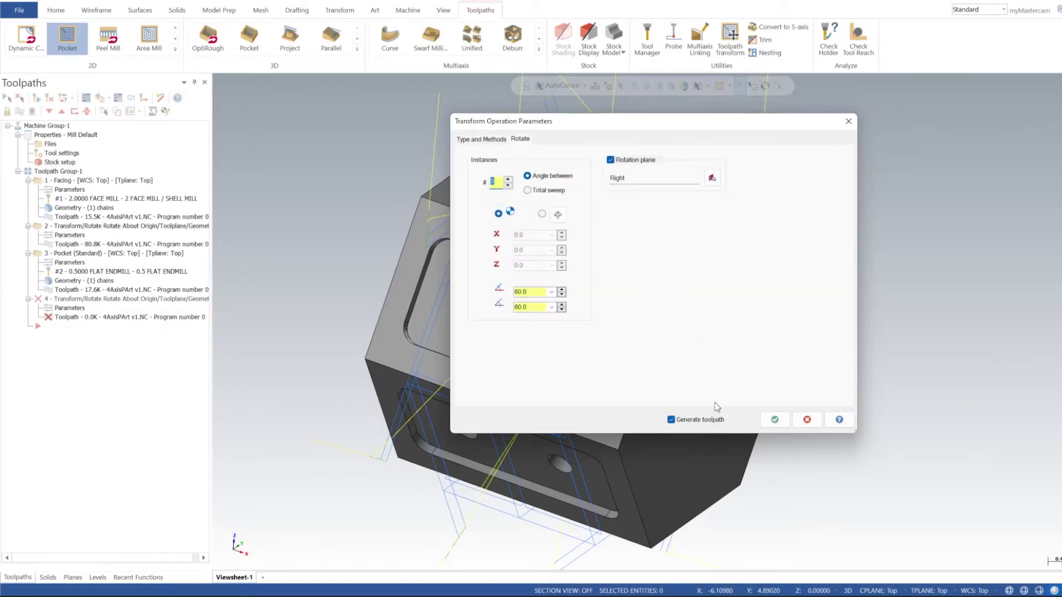
{"action": "left_click", "coordinate": [775, 420]}
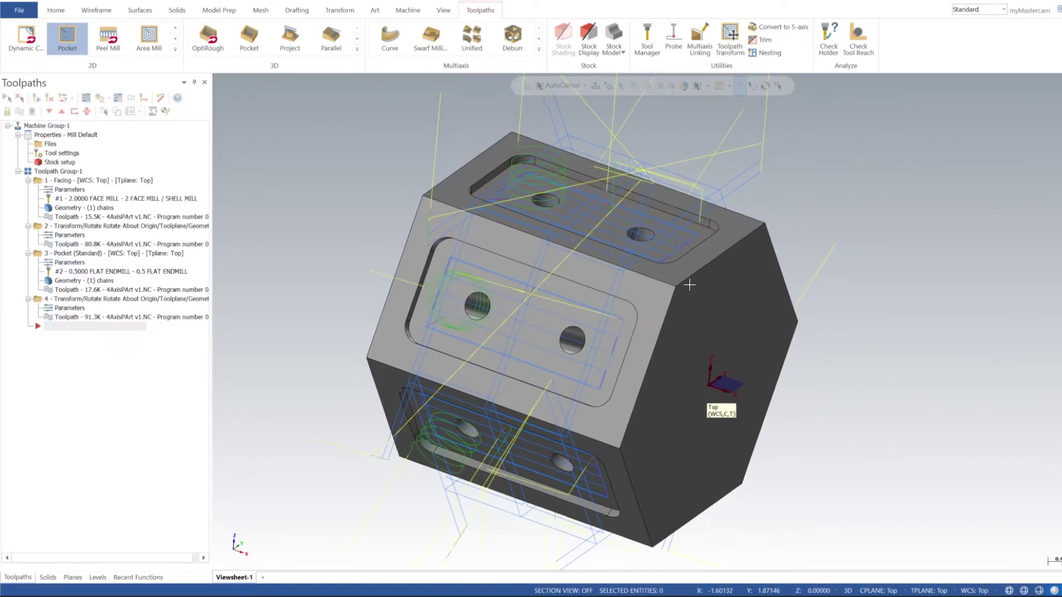
{"action": "middle_click_drag", "start_coordinate": [691, 283], "coordinate": [706, 277]}
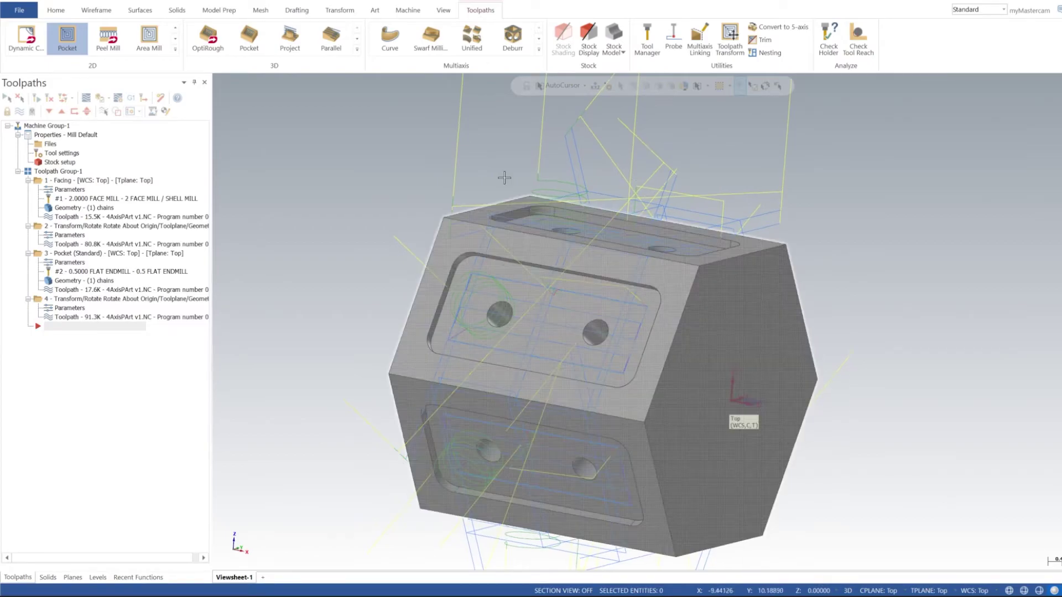
Window-select all the holes on the part for the drill toolpath
{"action": "left_click", "coordinate": [174, 49]}
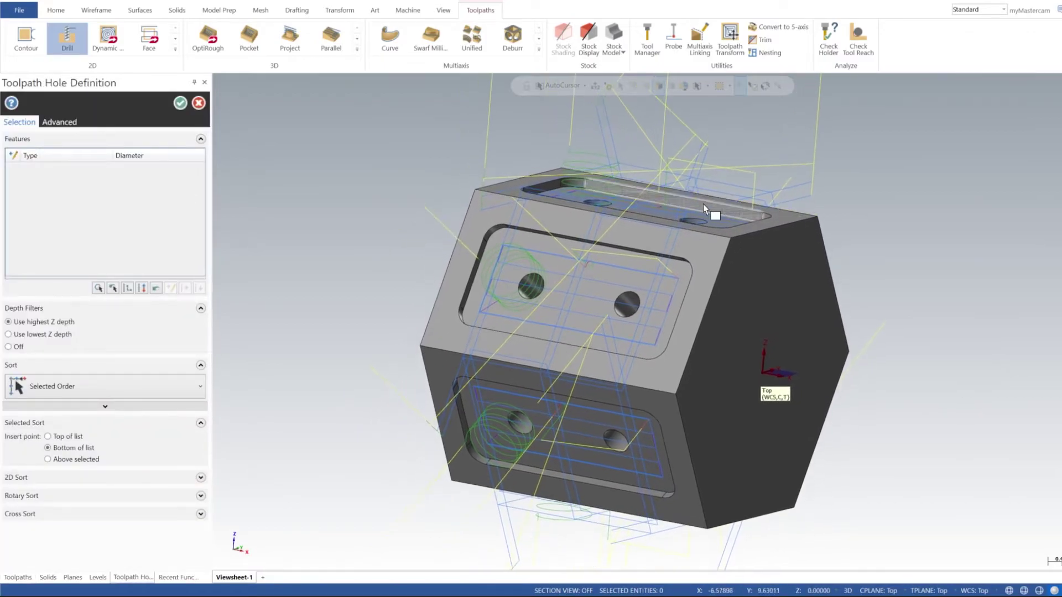
{"action": "middle_click_drag", "start_coordinate": [705, 209], "coordinate": [512, 234]}
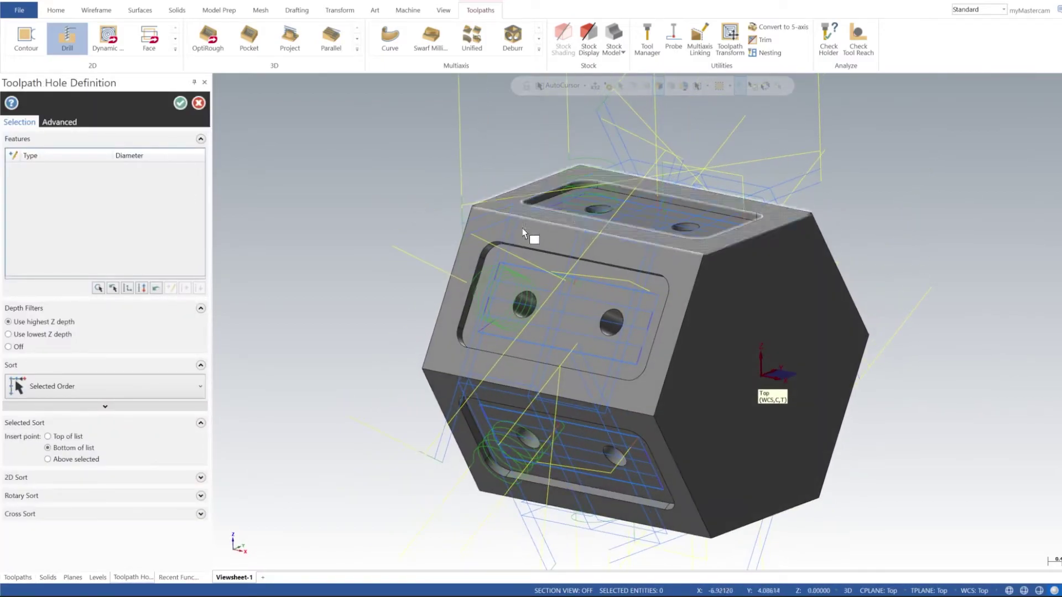
{"action": "scroll", "coordinate": [511, 233], "scroll_direction": "down", "scroll_amount": 2}
{"action": "left_click_drag", "start_coordinate": [341, 142], "coordinate": [847, 500]}
Remove 0.5-diameter Solid Features 7–10, 15–16 and 19–22 from the hole list
{"action": "left_click", "coordinate": [92, 192]}
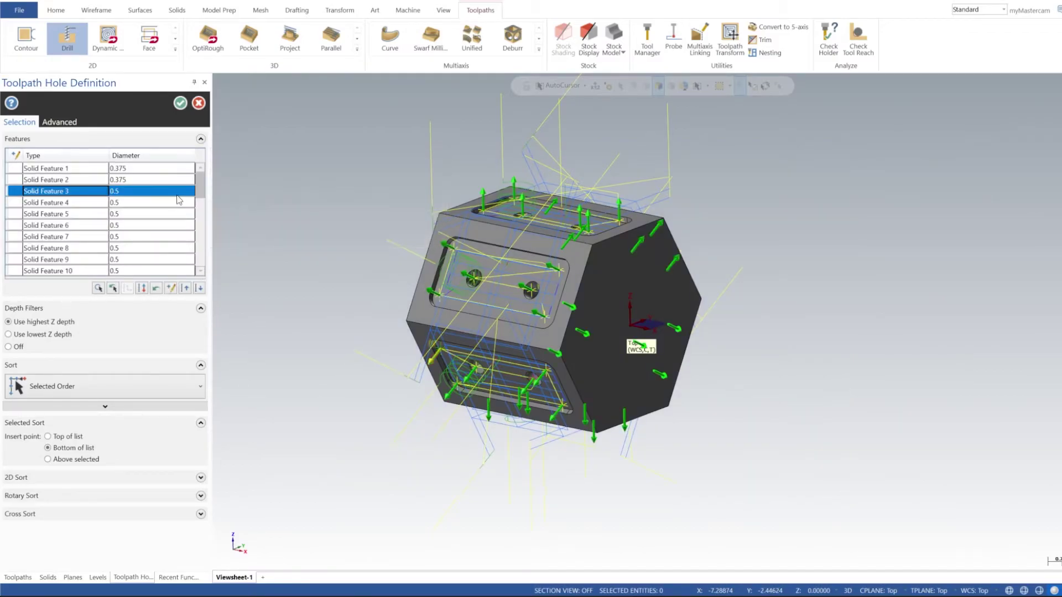
{"action": "scroll", "coordinate": [121, 262], "scroll_direction": "down", "scroll_amount": 2}
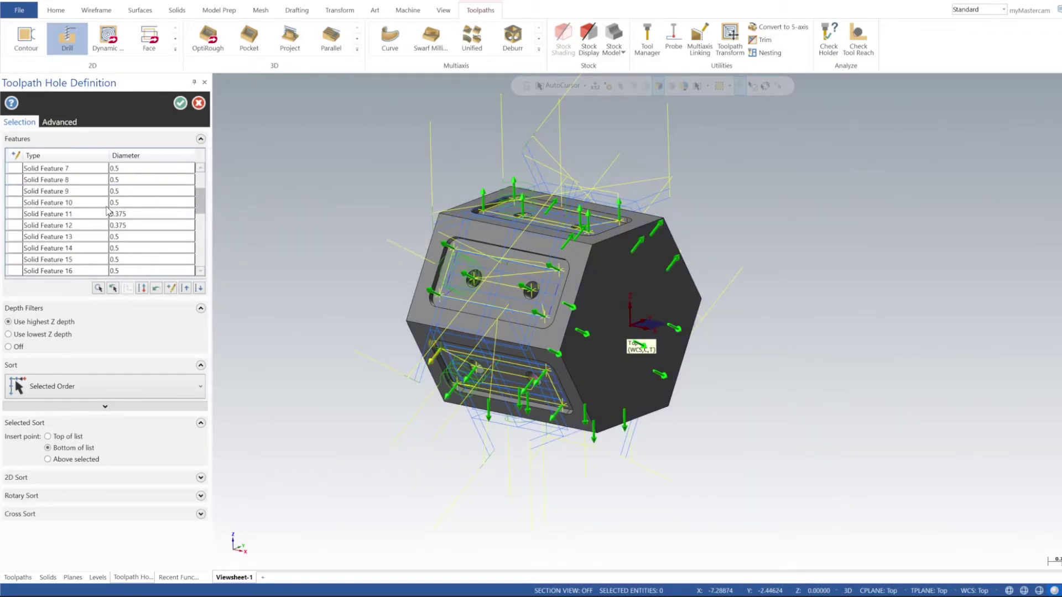
{"action": "left_click", "coordinate": [102, 203], "text": "shift"}
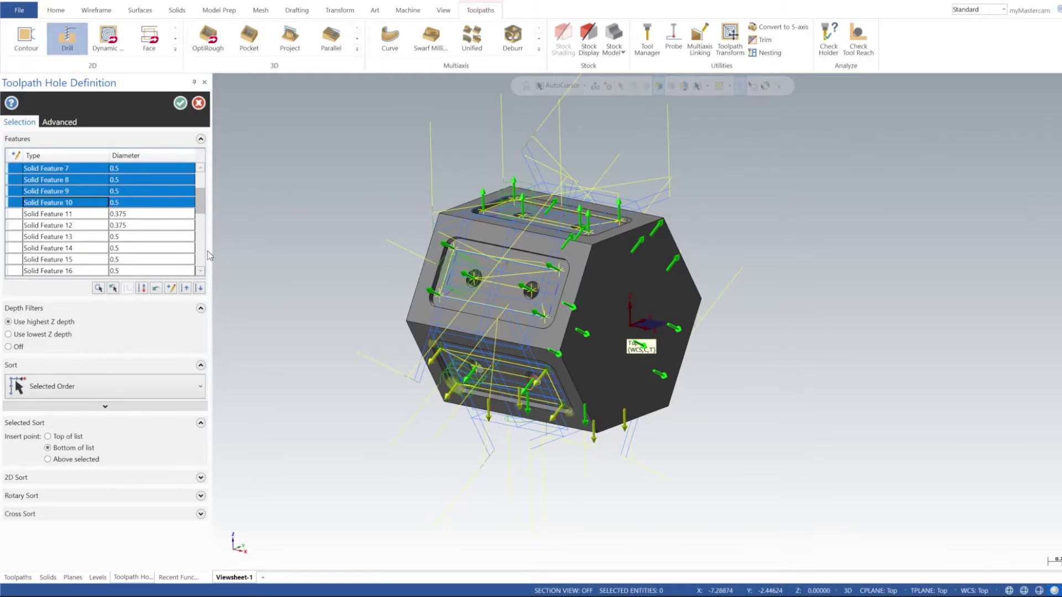
{"action": "key", "text": "Delete"}
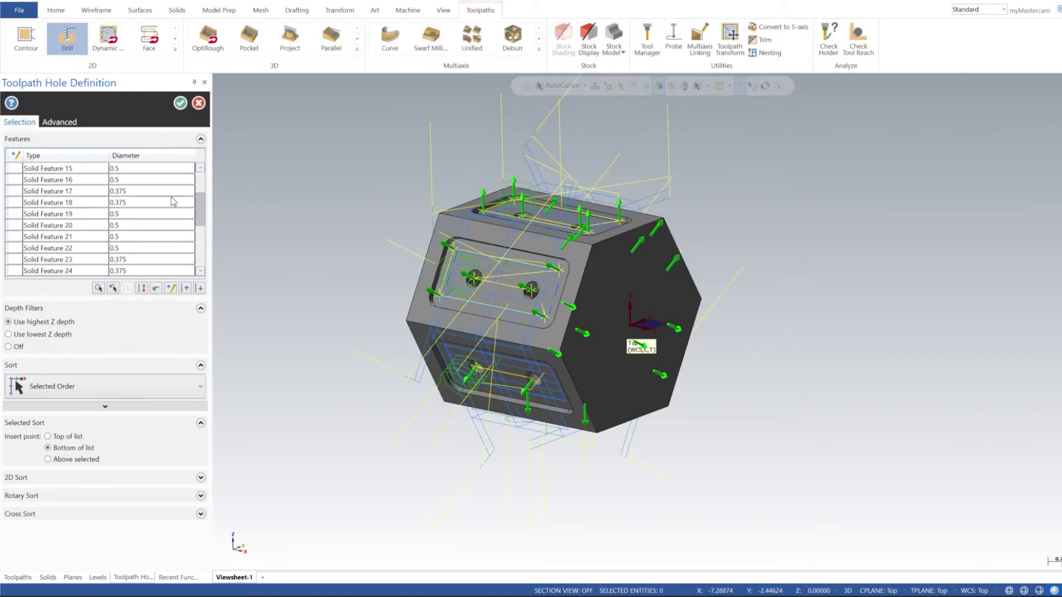
{"action": "left_click", "coordinate": [51, 171]}
{"action": "left_click", "coordinate": [64, 182], "text": "shift"}
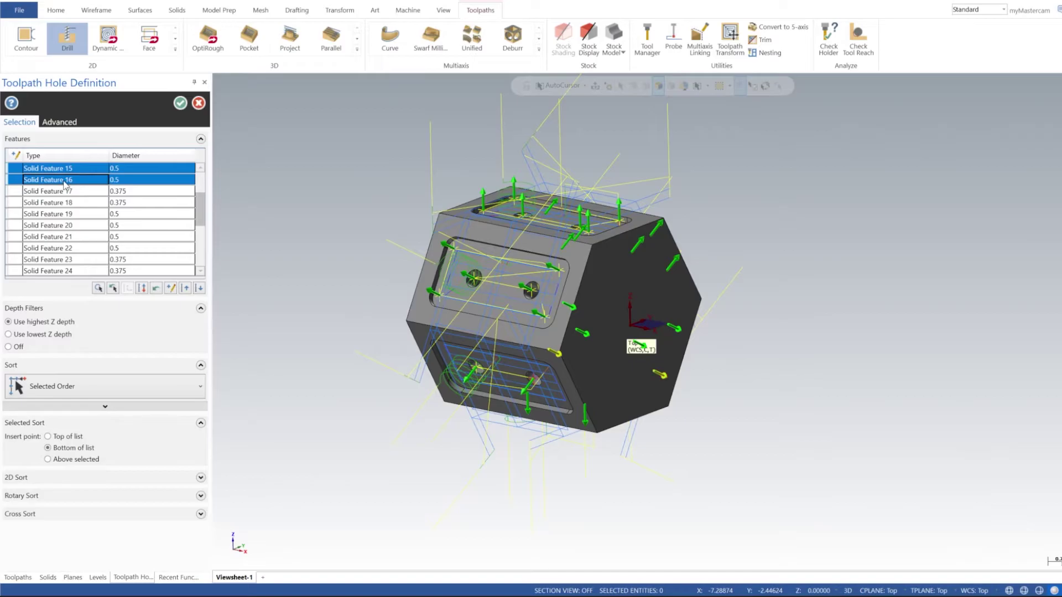
{"action": "key", "text": "Delete"}
{"action": "left_click", "coordinate": [78, 194]}
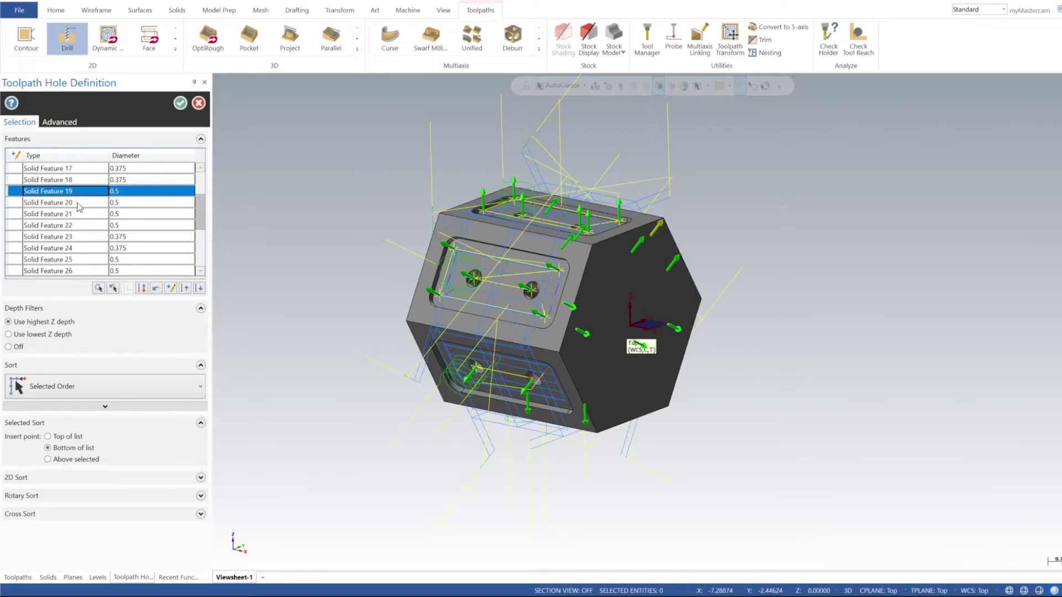
{"action": "left_click", "coordinate": [78, 216], "text": "shift"}
{"action": "left_click", "coordinate": [78, 227], "text": "shift"}
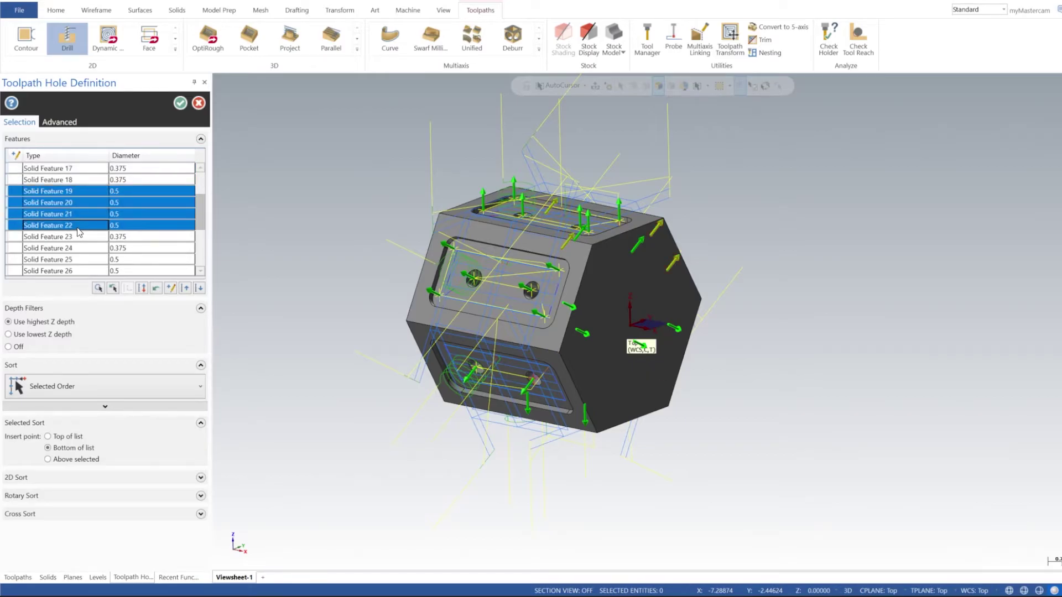
{"action": "key", "text": "Delete"}
Remove the remaining 0.5-diameter features 25–28, 31–34 and 13–14
{"action": "left_click", "coordinate": [68, 216]}
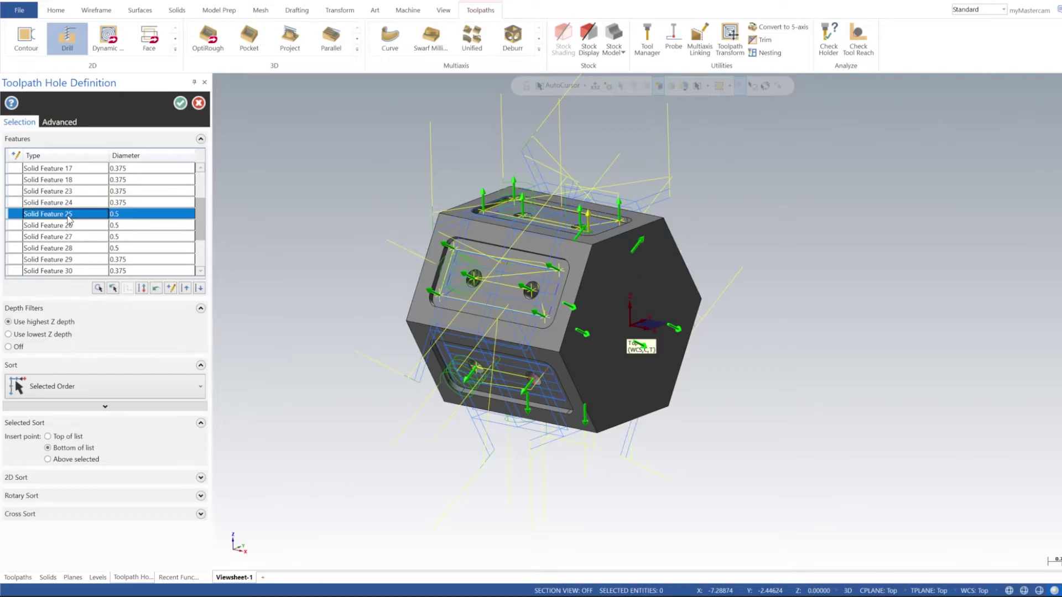
{"action": "left_click", "coordinate": [78, 247], "text": "shift"}
{"action": "key", "text": "Delete"}
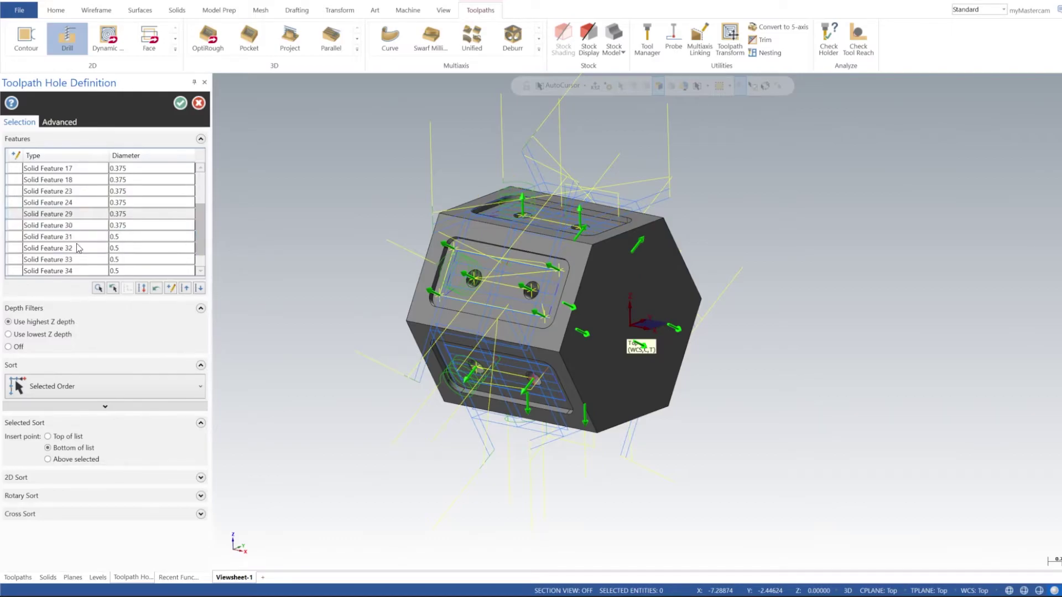
{"action": "left_click", "coordinate": [78, 237]}
{"action": "scroll", "coordinate": [81, 239], "scroll_direction": "down", "scroll_amount": 1}
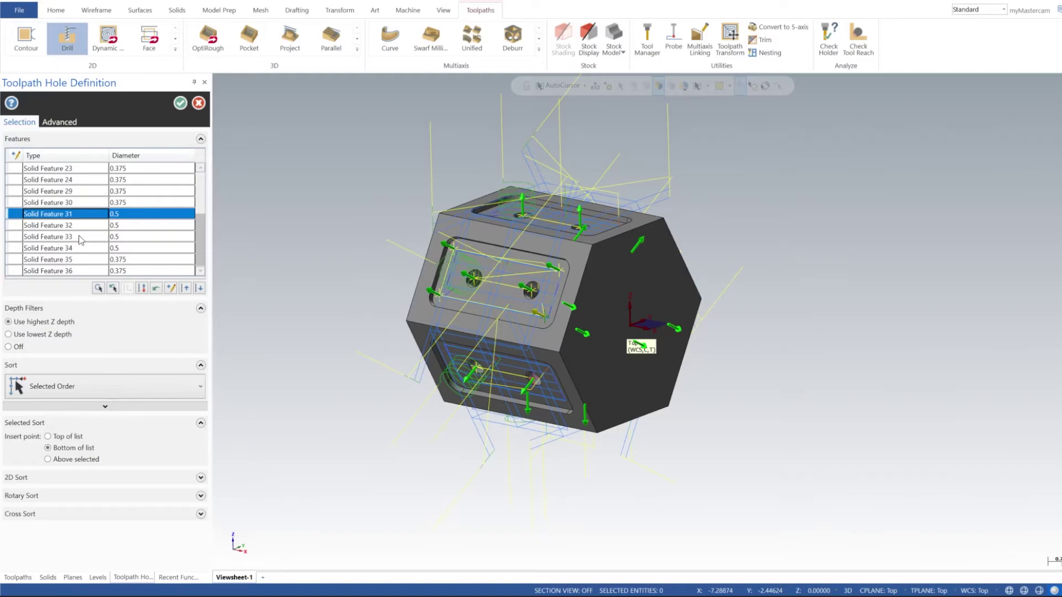
{"action": "left_click", "coordinate": [85, 248], "text": "shift"}
{"action": "key", "text": "Delete"}
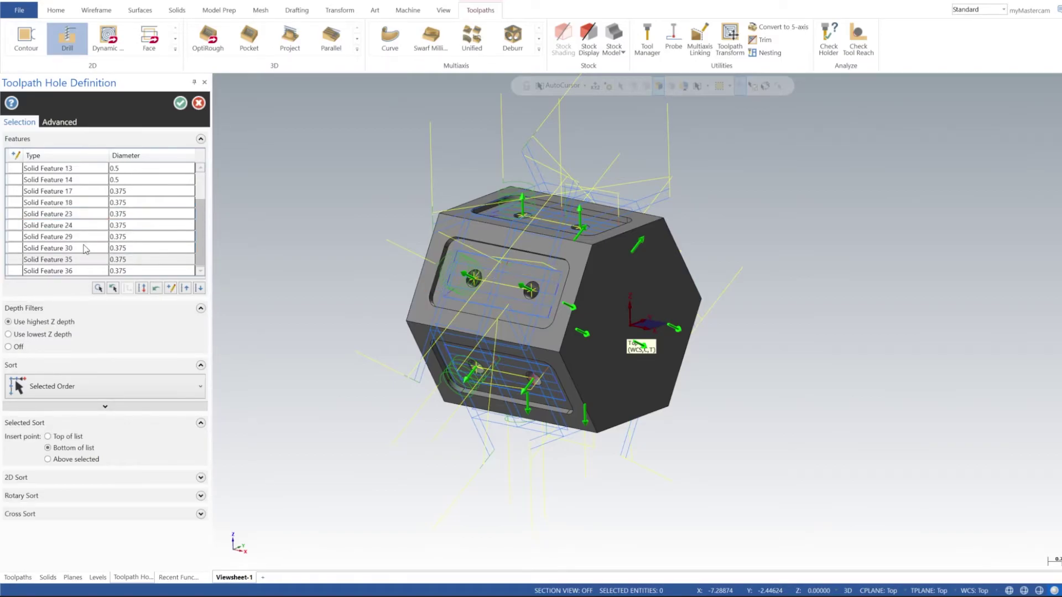
{"action": "scroll", "coordinate": [117, 208], "scroll_direction": "up", "scroll_amount": 2}
{"action": "left_click", "coordinate": [111, 213]}
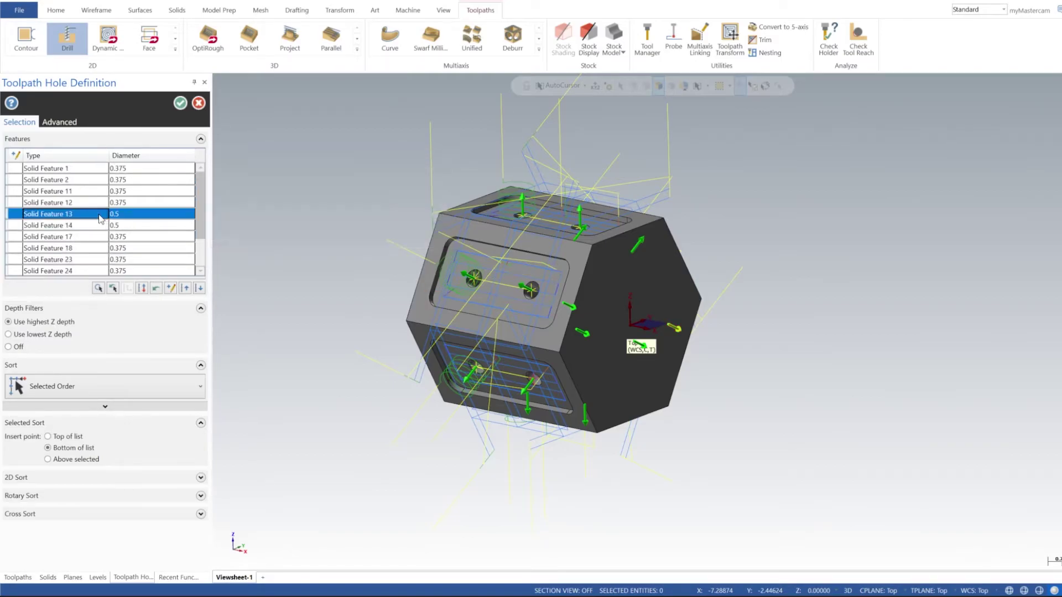
{"action": "left_click", "coordinate": [103, 227], "text": "shift"}
{"action": "key", "text": "Delete"}
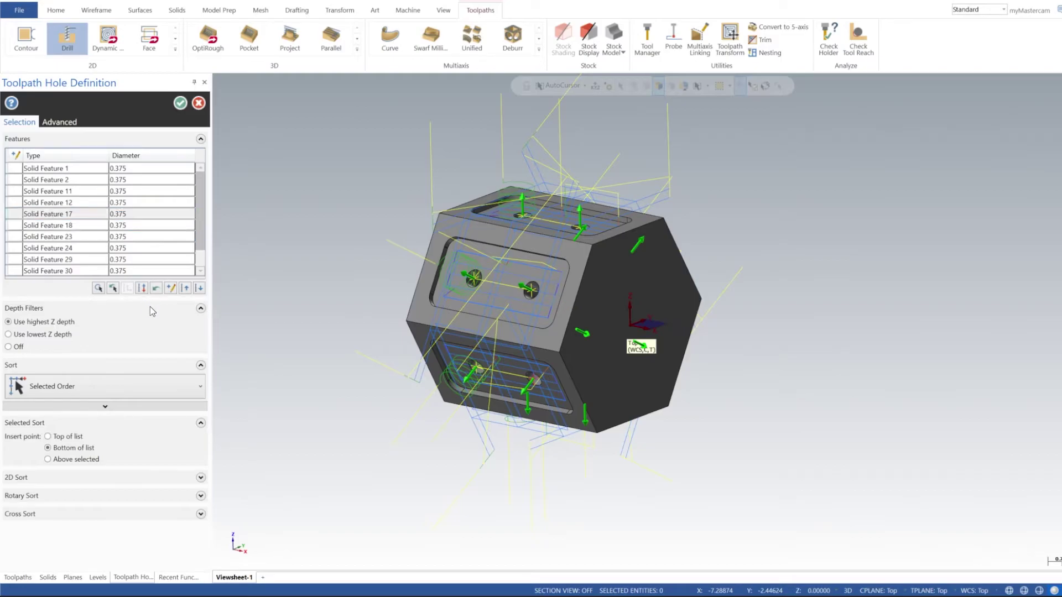
{"action": "scroll", "coordinate": [127, 228], "scroll_direction": "down", "scroll_amount": 1}
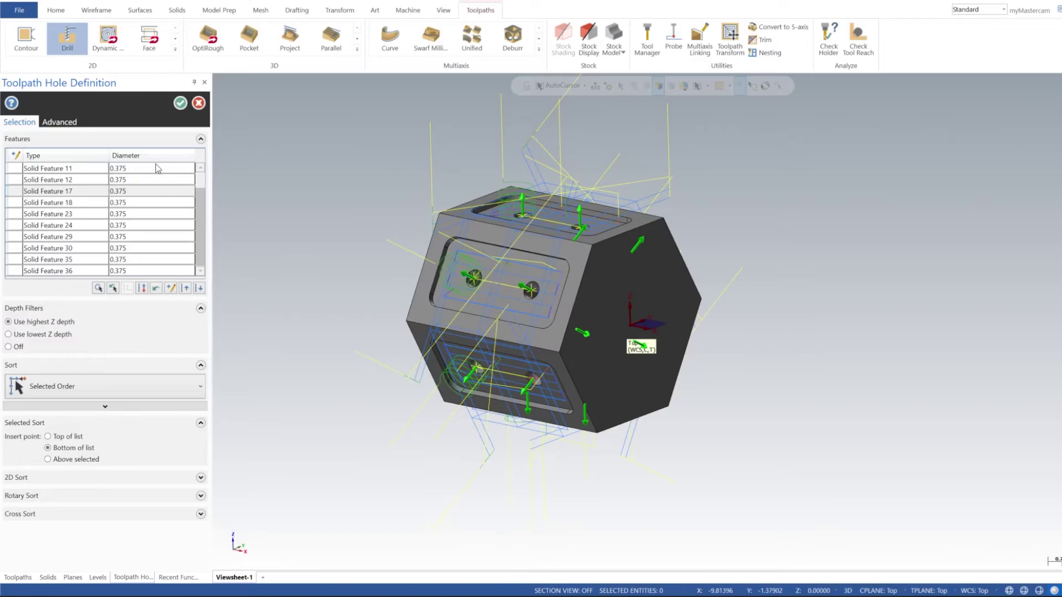
{"action": "scroll", "coordinate": [199, 203], "scroll_direction": "up", "scroll_amount": 1}
{"action": "scroll", "coordinate": [201, 244], "scroll_direction": "down", "scroll_amount": 1}
Sort the remaining holes with the Counterclockwise Zig Z+ cross sort
{"action": "left_click", "coordinate": [53, 390]}
{"action": "scroll", "coordinate": [94, 454], "scroll_direction": "down", "scroll_amount": 5}
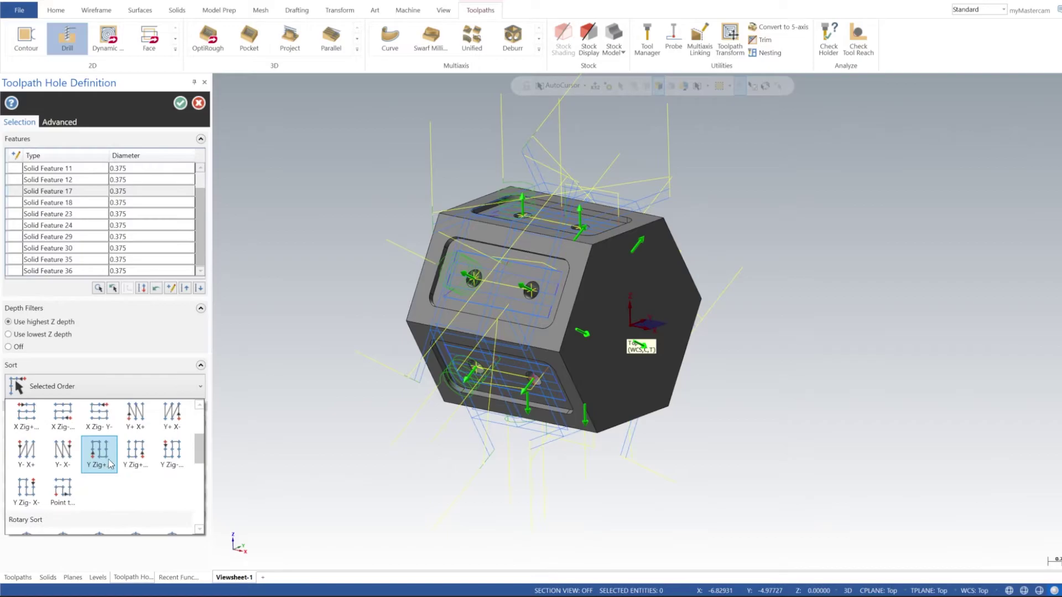
{"action": "scroll", "coordinate": [99, 473], "scroll_direction": "down", "scroll_amount": 3}
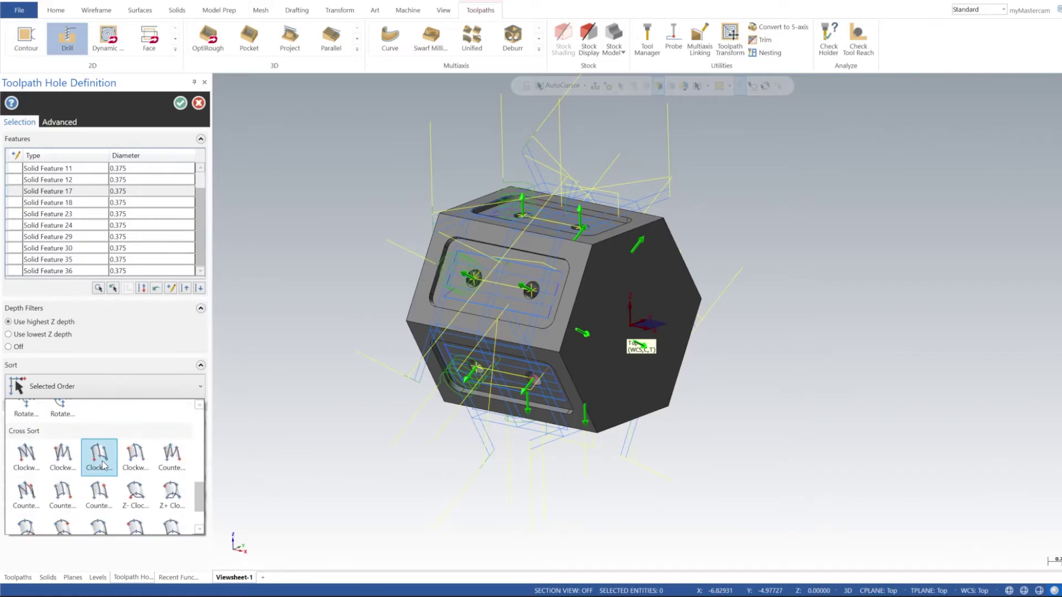
{"action": "scroll", "coordinate": [74, 446], "scroll_direction": "down", "scroll_amount": 1}
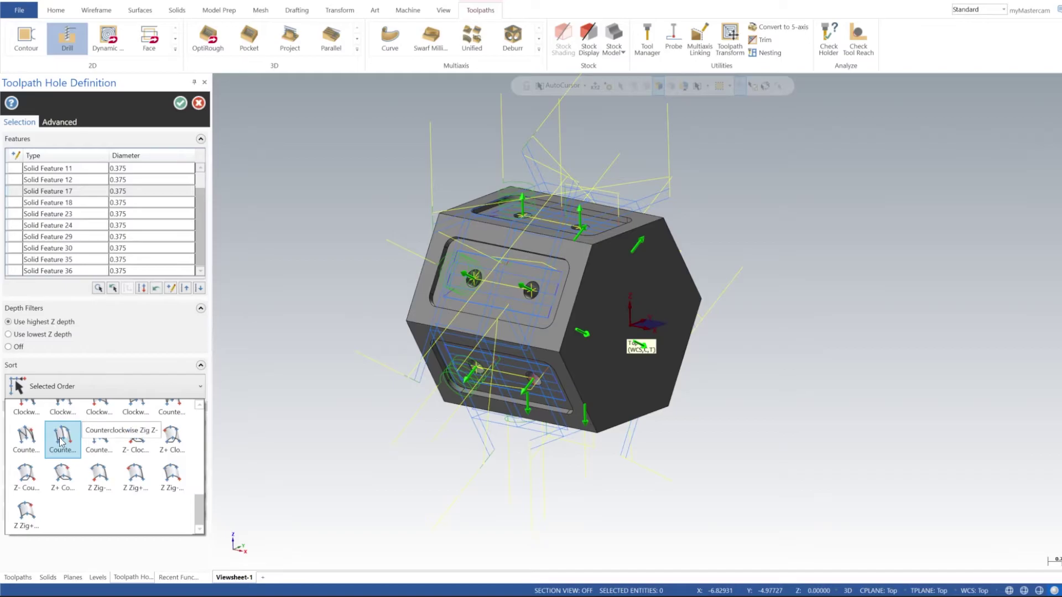
{"action": "left_click", "coordinate": [93, 442]}
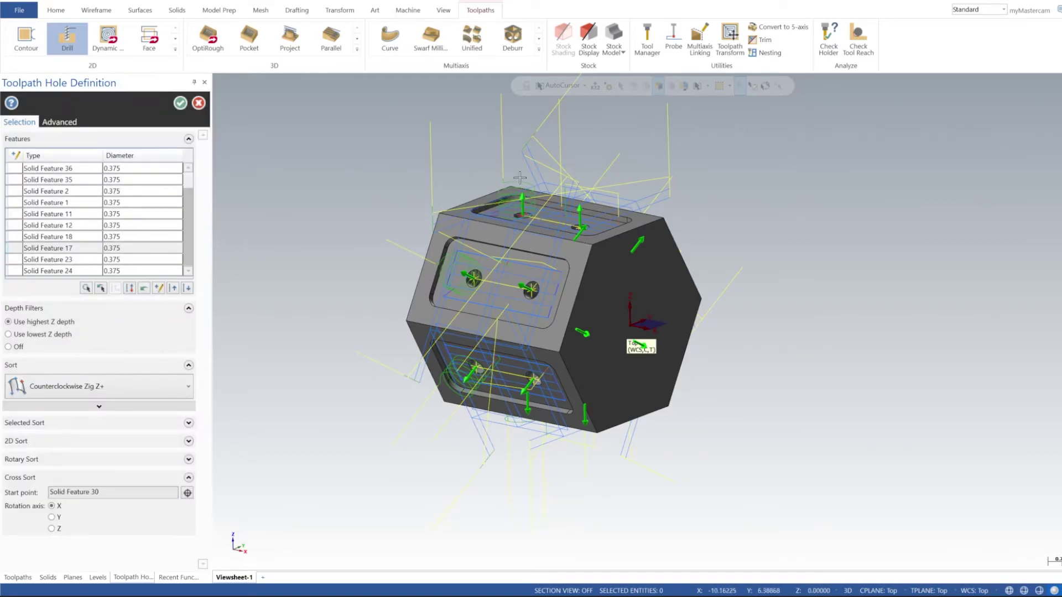
Accept the holes and create a new drill tool for the drill toolpath
{"action": "left_click", "coordinate": [180, 103]}
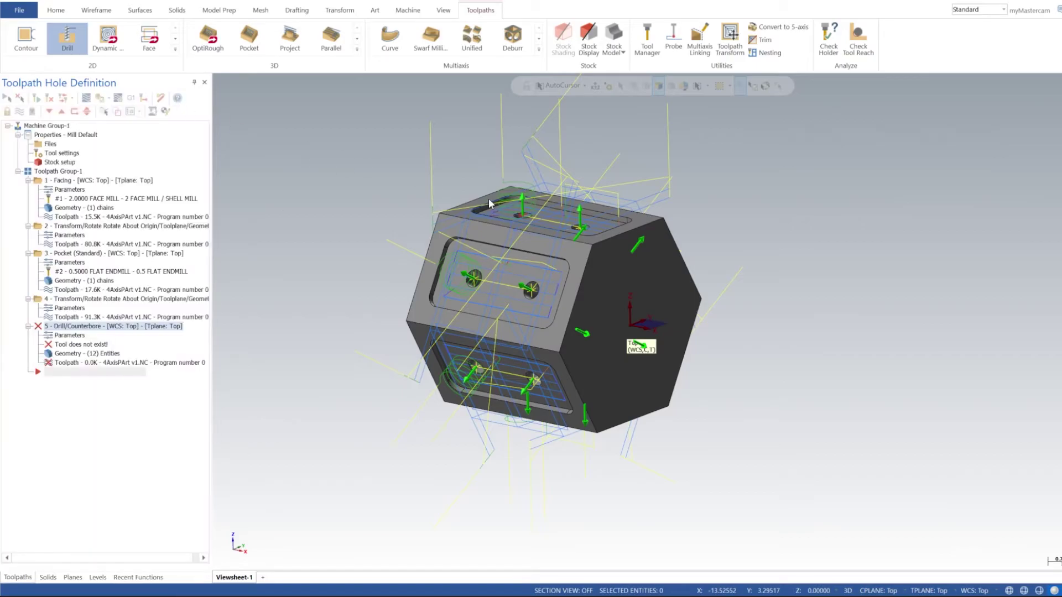
{"action": "left_click", "coordinate": [524, 182]}
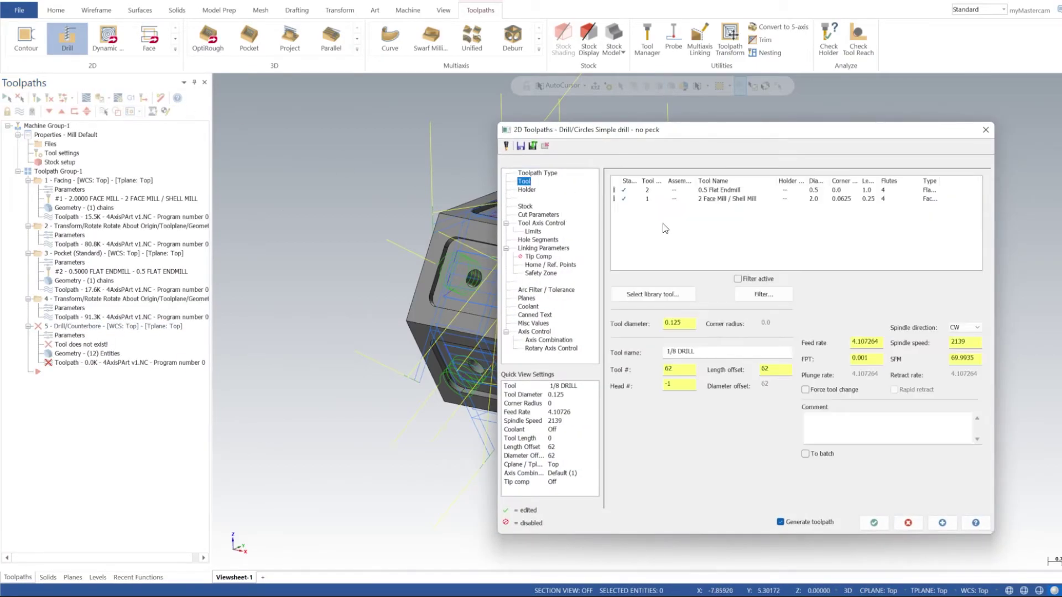
{"action": "right_click", "coordinate": [666, 228]}
{"action": "left_click", "coordinate": [705, 244]}
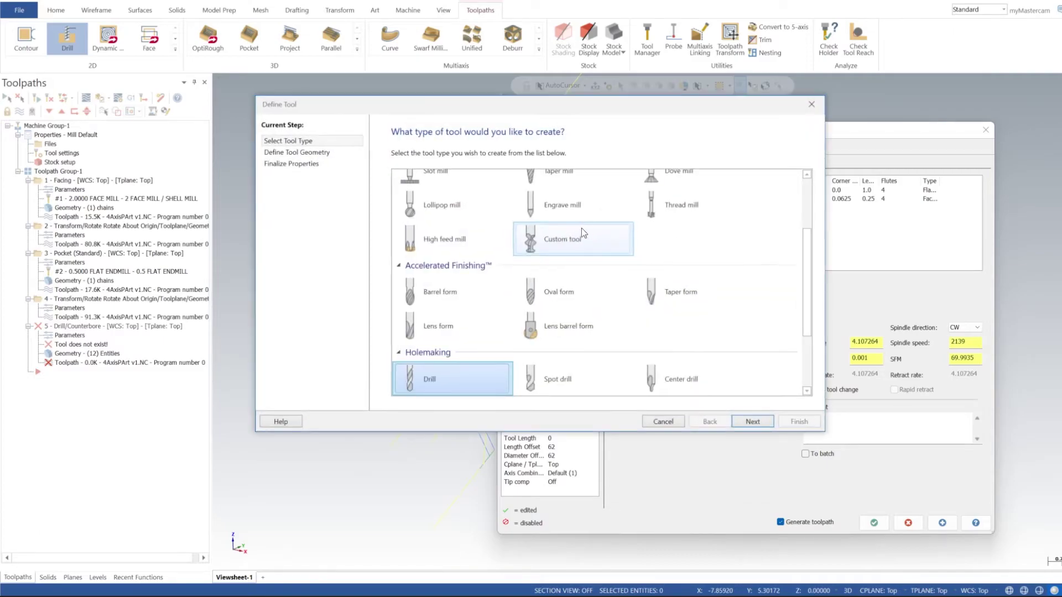
{"action": "double_click", "coordinate": [460, 380]}
Give the drill 0.375 diameter, overall length 4, and cutting and shoulder length 2
{"action": "left_click", "coordinate": [522, 234]}
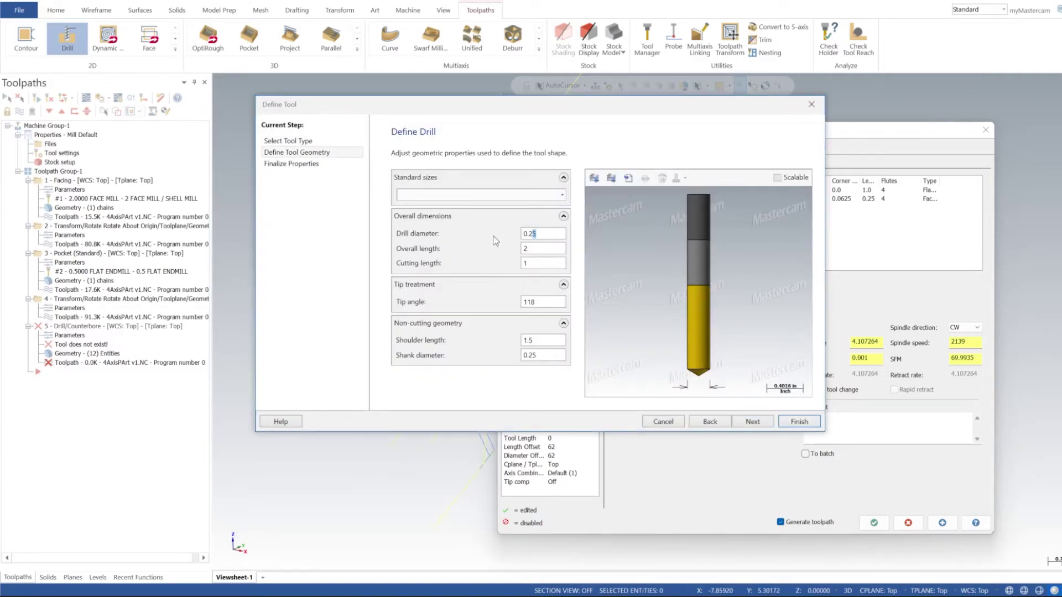
{"action": "type", "text": ".37"}
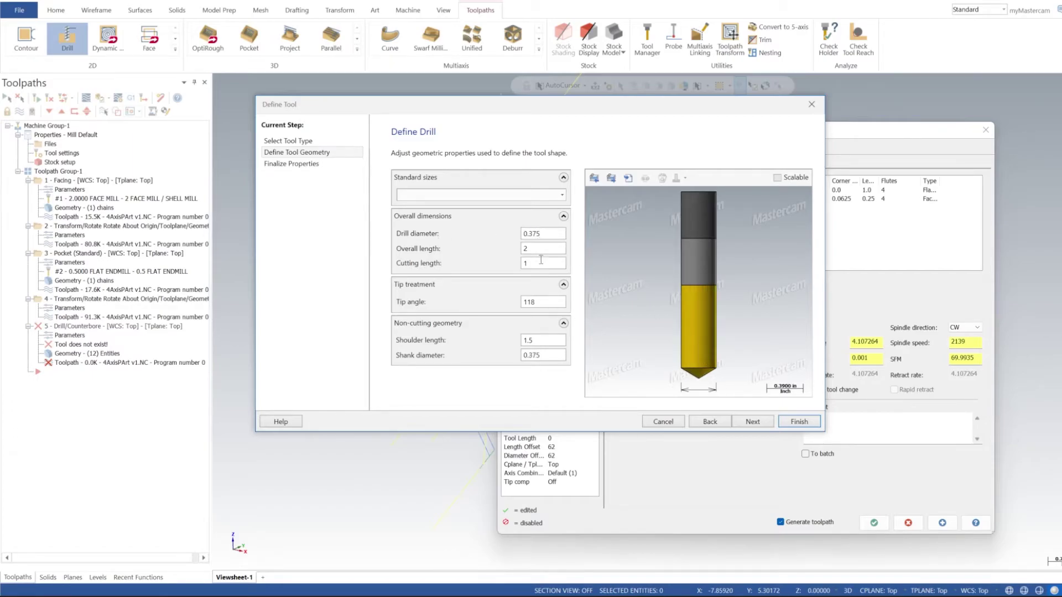
{"action": "left_click", "coordinate": [542, 264]}
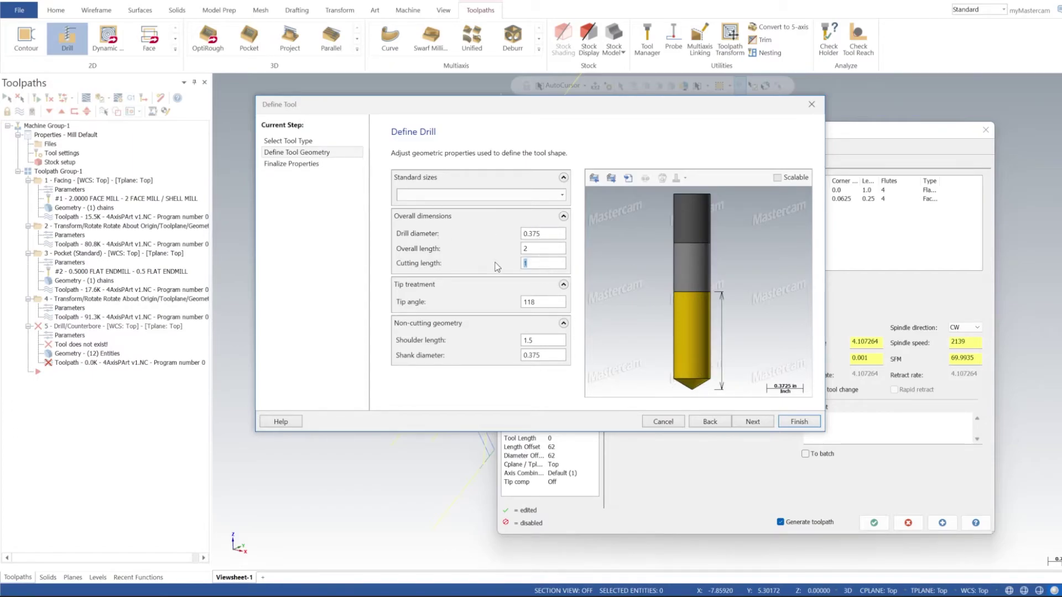
{"action": "type", "text": "3"}
{"action": "left_click", "coordinate": [537, 248]}
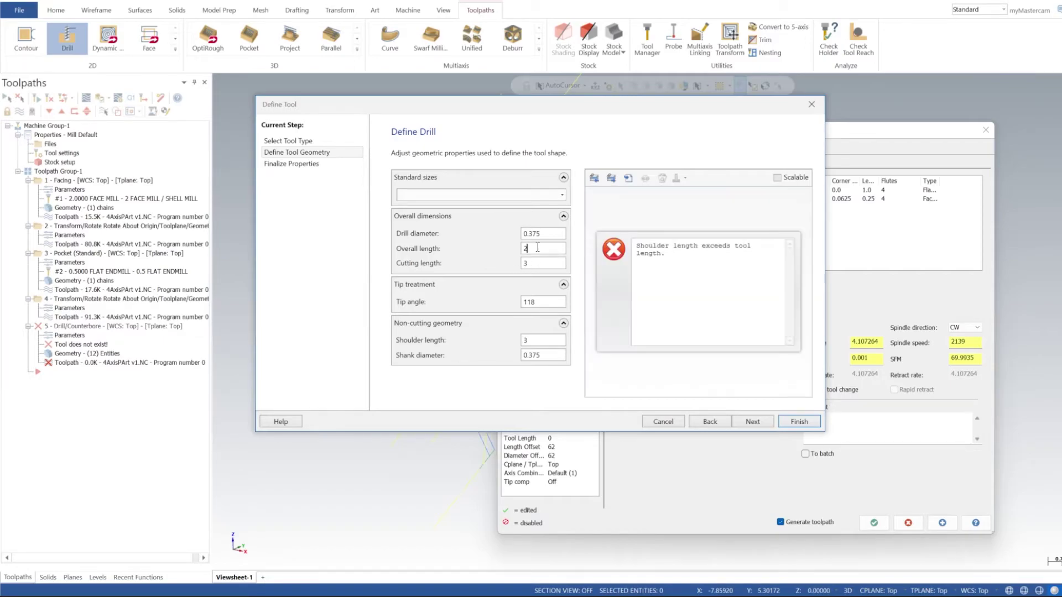
{"action": "key", "text": "Tab"}
{"action": "type", "text": "2"}
{"action": "type", "text": "4"}
{"action": "left_click", "coordinate": [539, 340]}
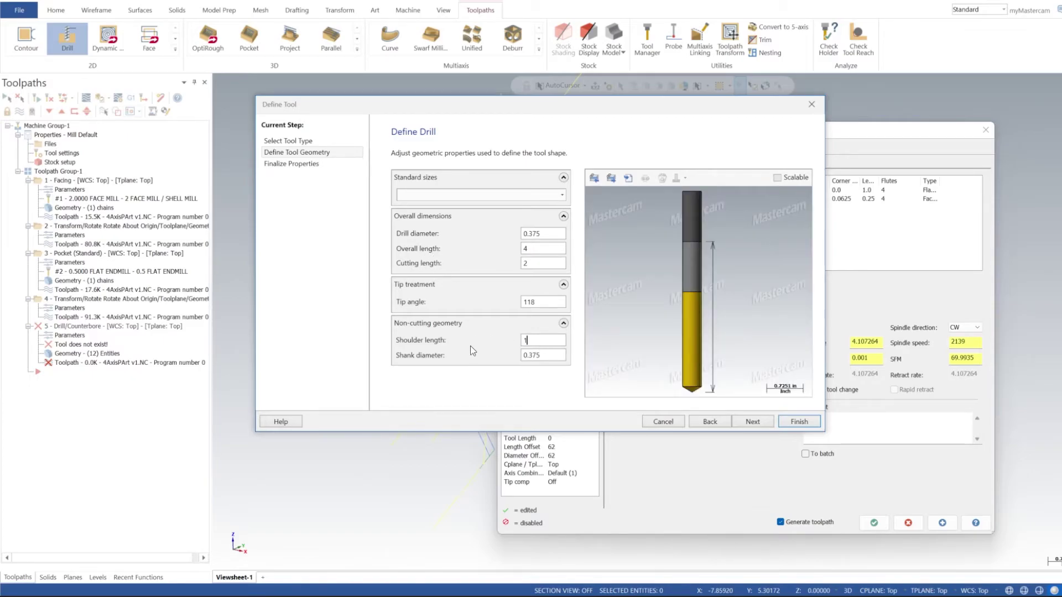
{"action": "key", "text": "BackSpace"}
{"action": "type", "text": "2"}
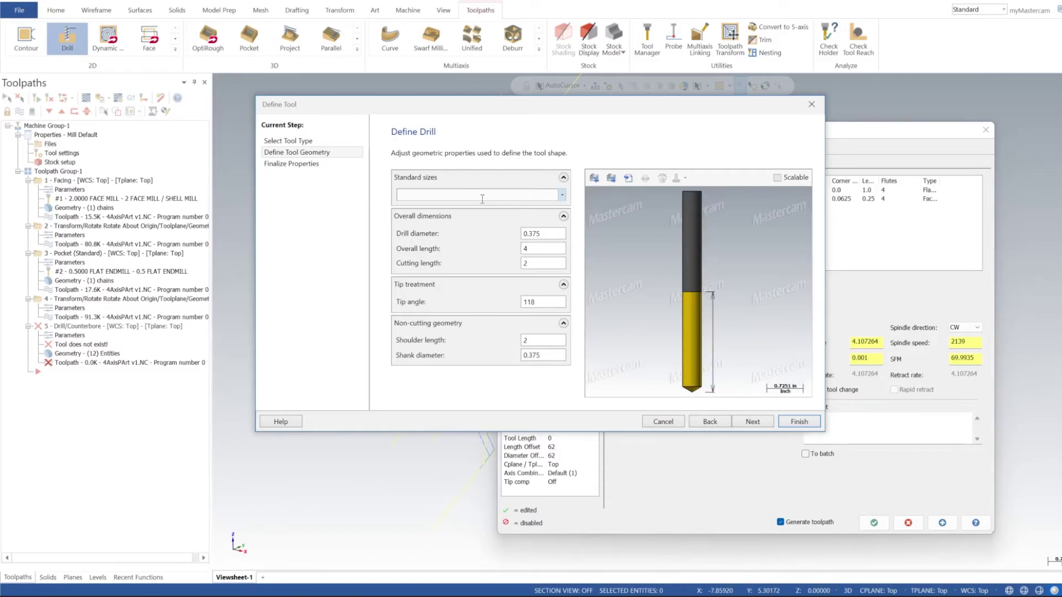
Finish the 0.375 drill and set spindle speed 20 and feed rate 25
{"action": "left_click", "coordinate": [798, 421]}
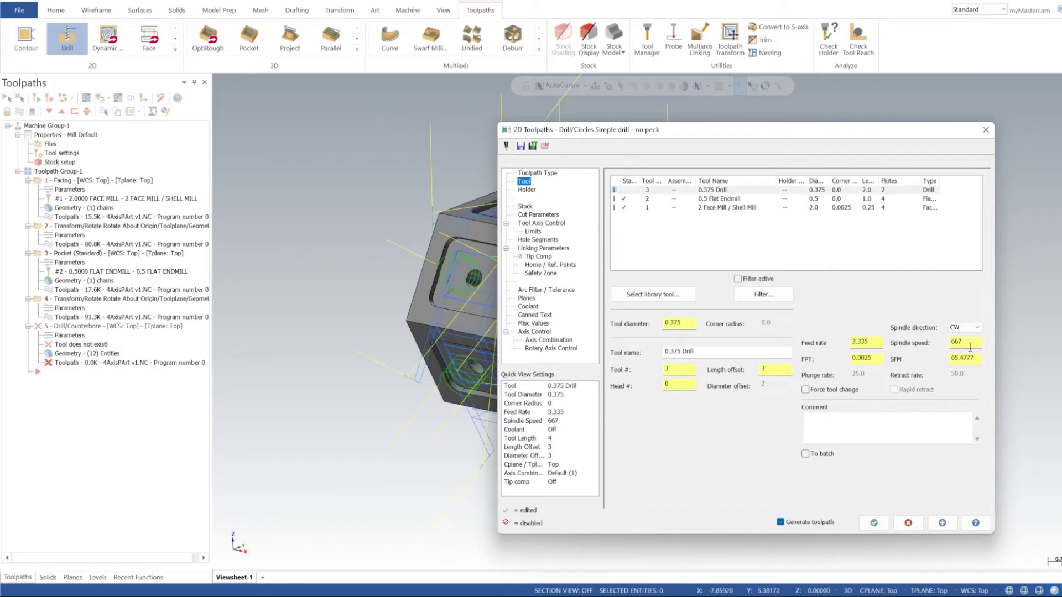
{"action": "double_click", "coordinate": [954, 341]}
{"action": "type", "text": "2000"}
{"action": "double_click", "coordinate": [876, 341]}
{"action": "type", "text": "25"}
{"action": "key", "text": "Return"}
Set the drilling cycle to Peck Drill
{"action": "left_click", "coordinate": [540, 215]}
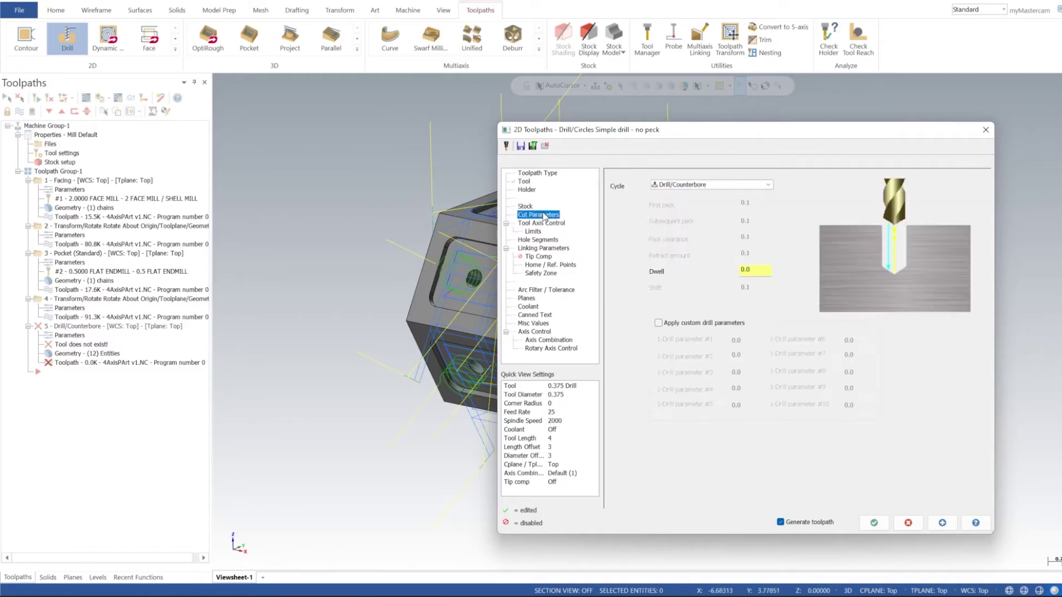
{"action": "left_click", "coordinate": [721, 186]}
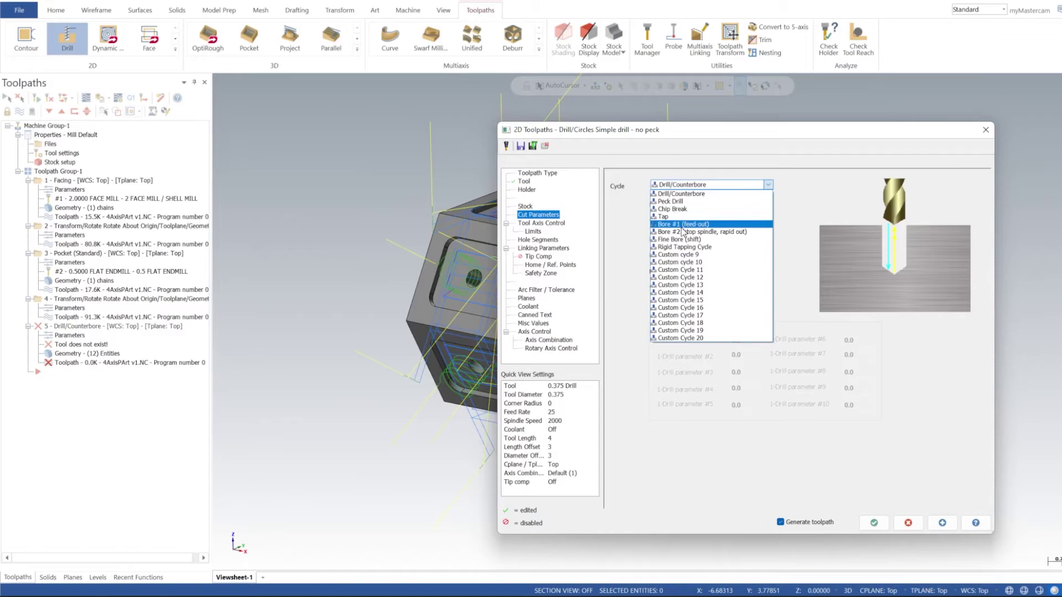
{"action": "left_click", "coordinate": [682, 202]}
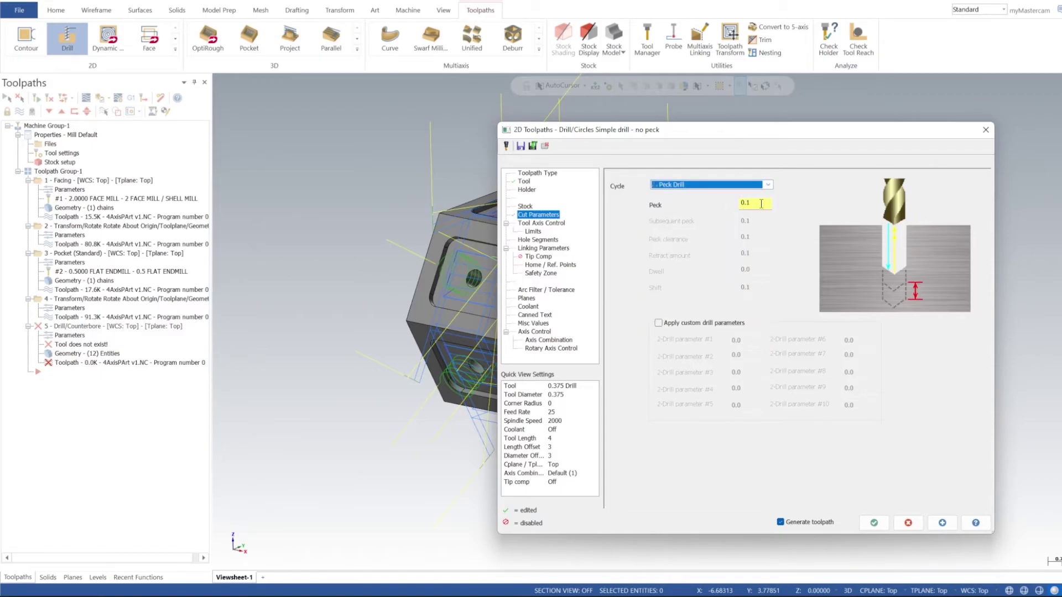
{"action": "left_click", "coordinate": [761, 204]}
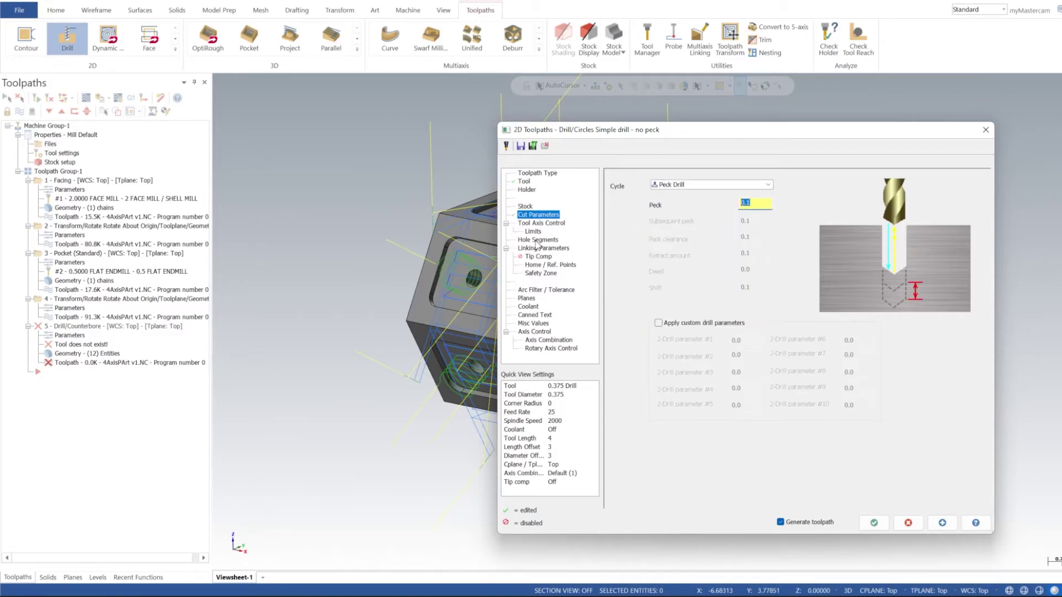
{"action": "left_click", "coordinate": [542, 231]}
{"action": "left_click", "coordinate": [546, 248]}
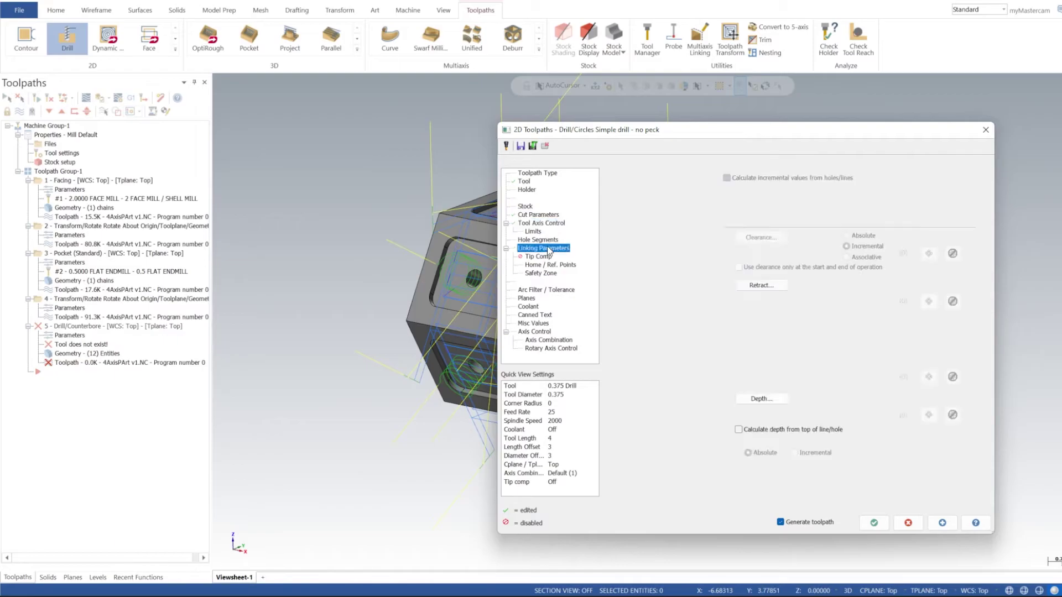
Set tool axis output format to 4 axis with X as the rotary axis
{"action": "left_click", "coordinate": [548, 224]}
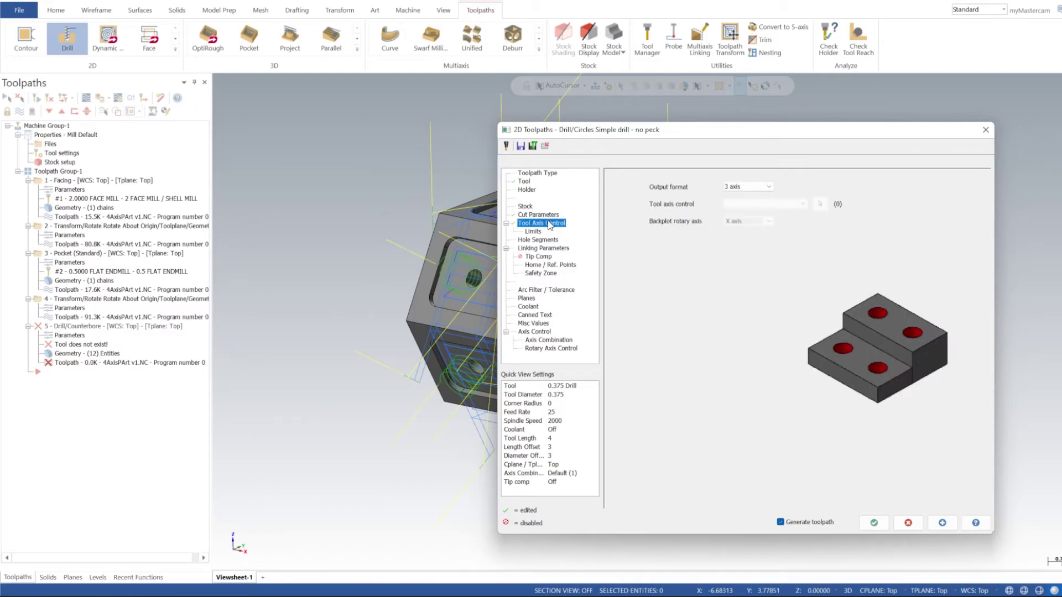
{"action": "left_click", "coordinate": [766, 187]}
{"action": "left_click", "coordinate": [741, 202]}
{"action": "left_click", "coordinate": [740, 221]}
{"action": "left_click", "coordinate": [739, 224]}
{"action": "left_click", "coordinate": [741, 221]}
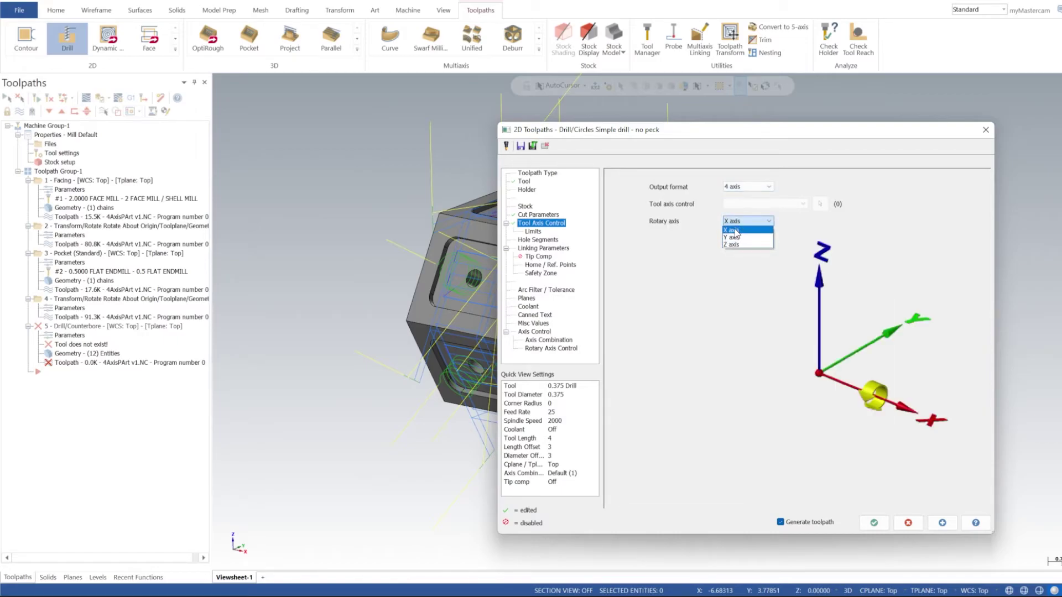
{"action": "left_click", "coordinate": [736, 230]}
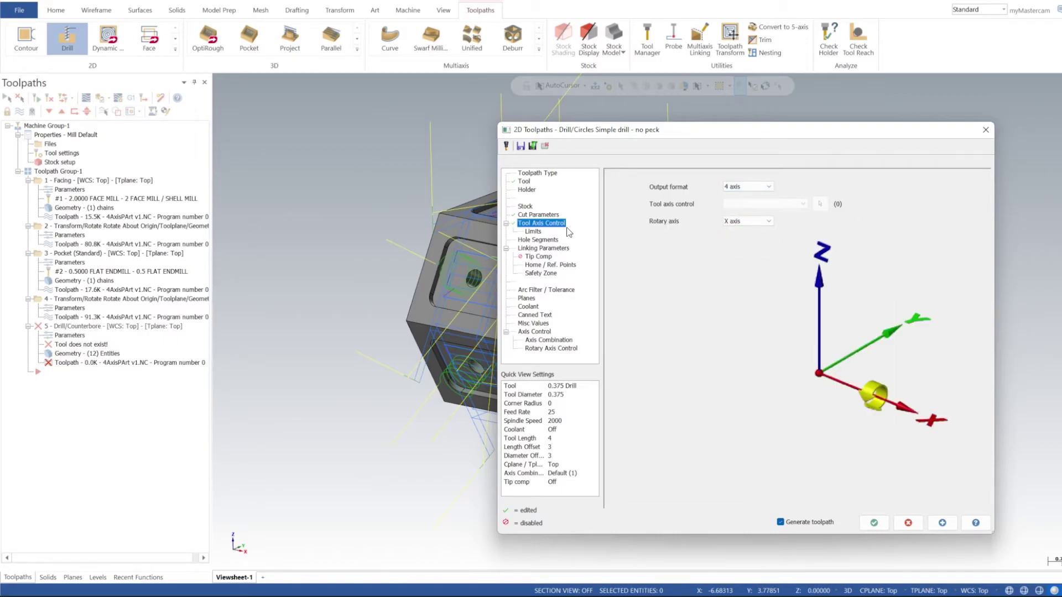
Set clearance to 2.0 and retract to 0.25, and calculate depth from each hole's top
{"action": "left_click", "coordinate": [544, 248]}
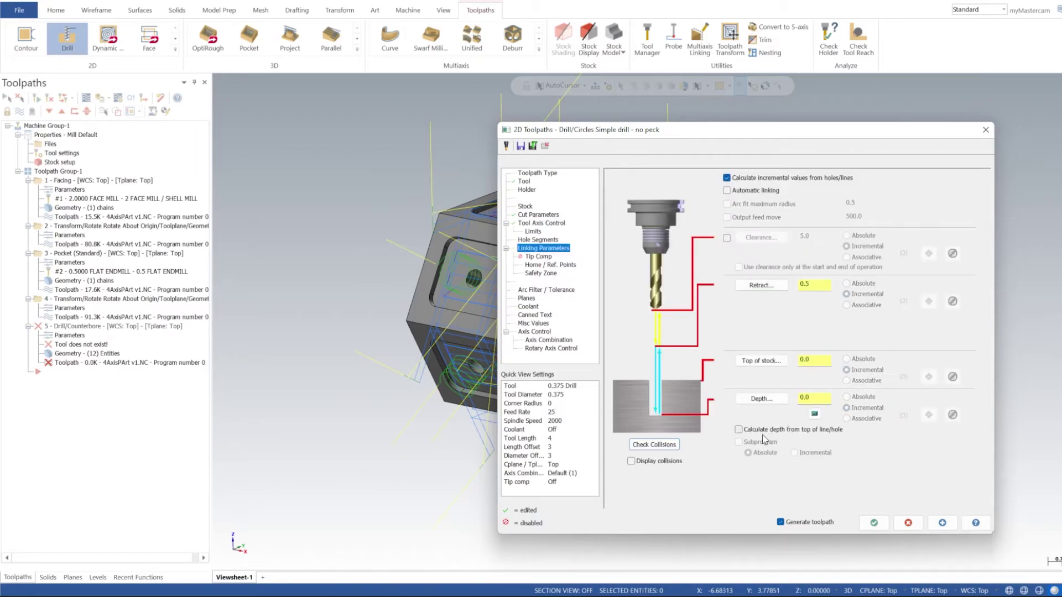
{"action": "left_click", "coordinate": [726, 239]}
{"action": "type", "text": "2"}
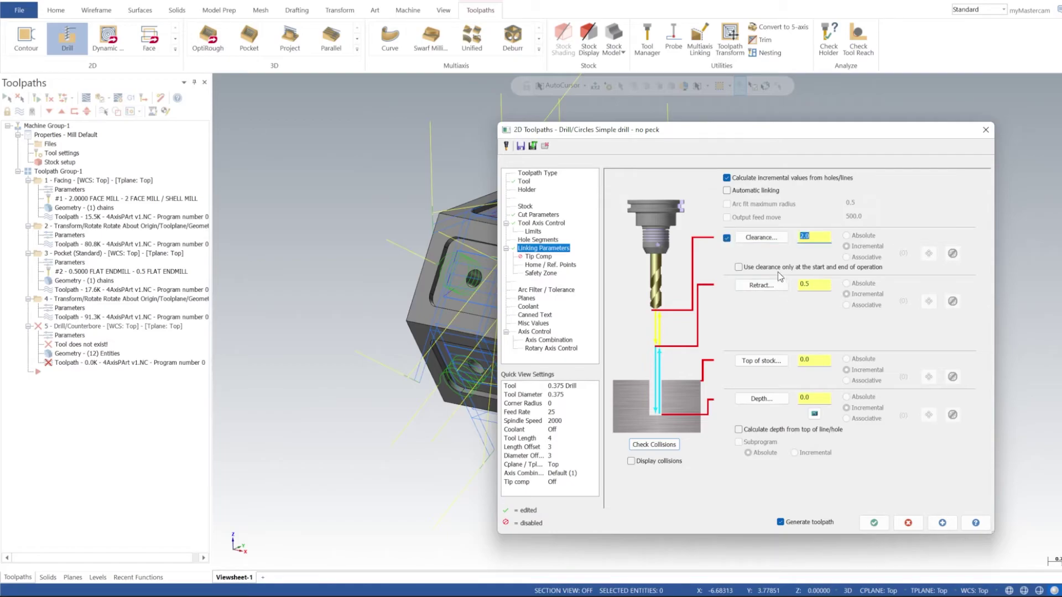
{"action": "key", "text": "Tab"}
{"action": "type", "text": "0.25"}
{"action": "left_click", "coordinate": [765, 431]}
{"action": "double_click", "coordinate": [822, 400]}
Accept the 5-axis Peck Drill settings to regenerate the drilling toolpath
{"action": "left_click", "coordinate": [874, 523]}
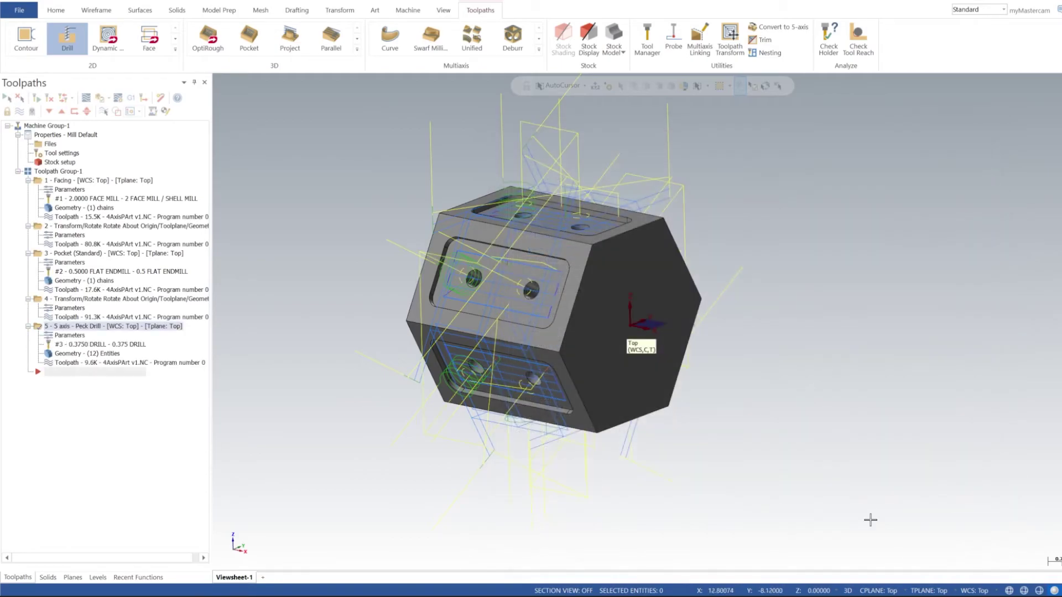
{"action": "middle_click_drag", "start_coordinate": [638, 292], "coordinate": [717, 311]}
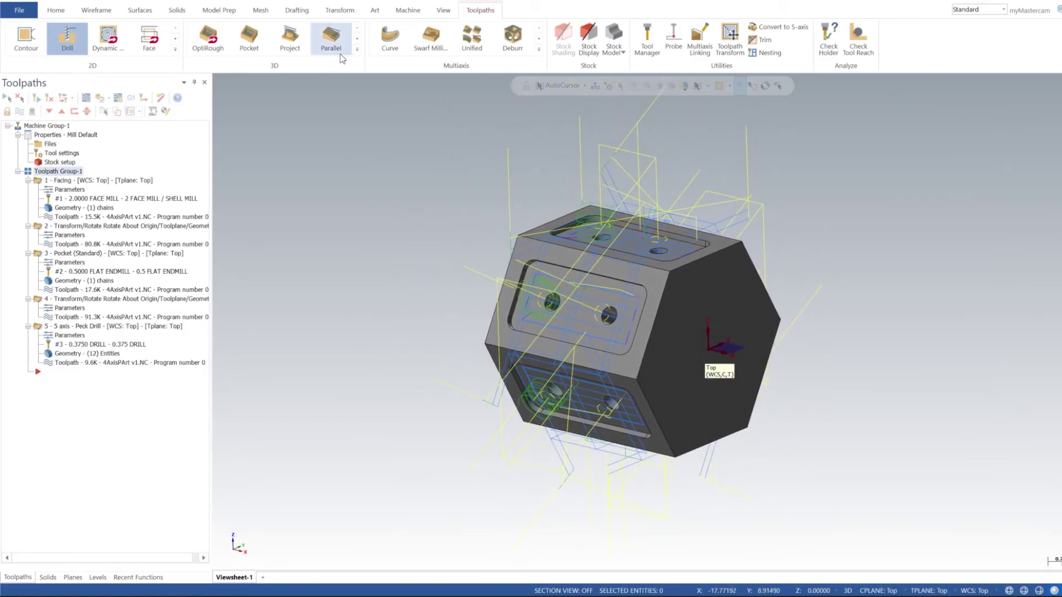
{"action": "left_click", "coordinate": [409, 11]}
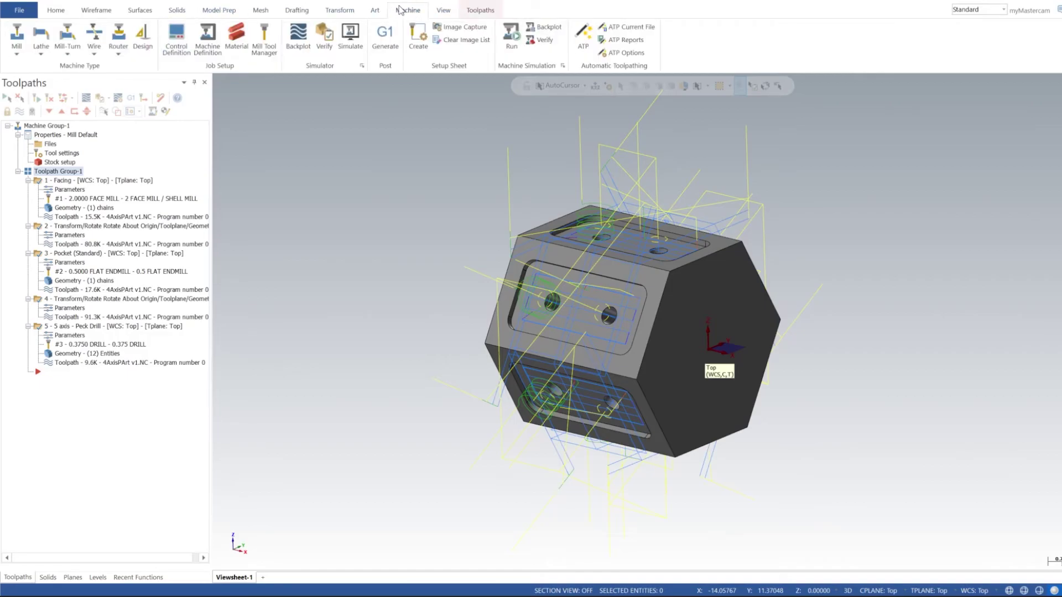
Set the simulator to machine 2_4AXGEN_VMCTA with Translation in XYZ, X 12
{"action": "left_click", "coordinate": [362, 66]}
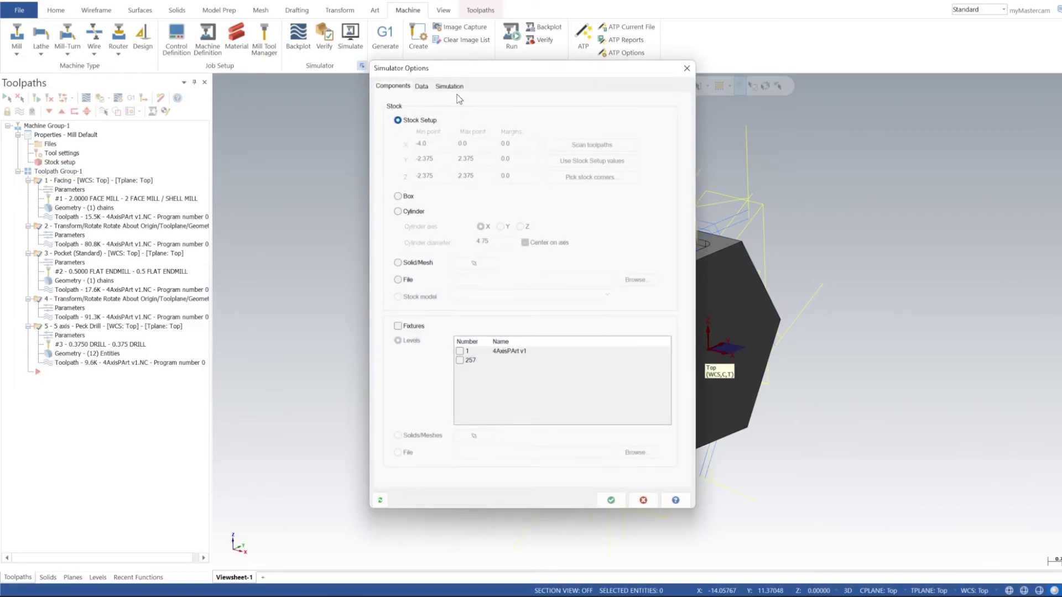
{"action": "left_click", "coordinate": [456, 88]}
{"action": "left_click", "coordinate": [485, 130]}
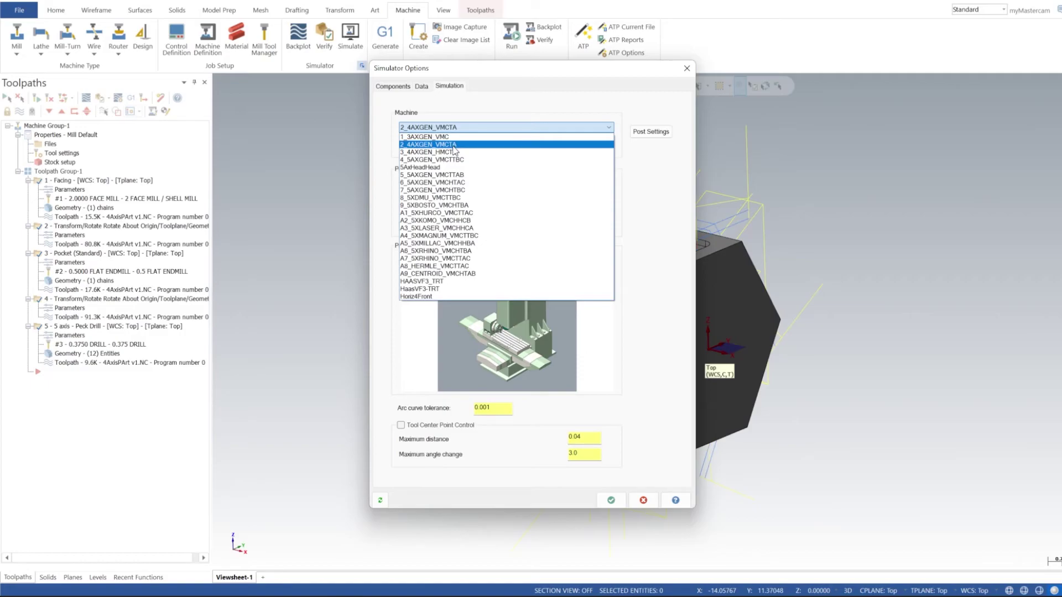
{"action": "left_click", "coordinate": [451, 145]}
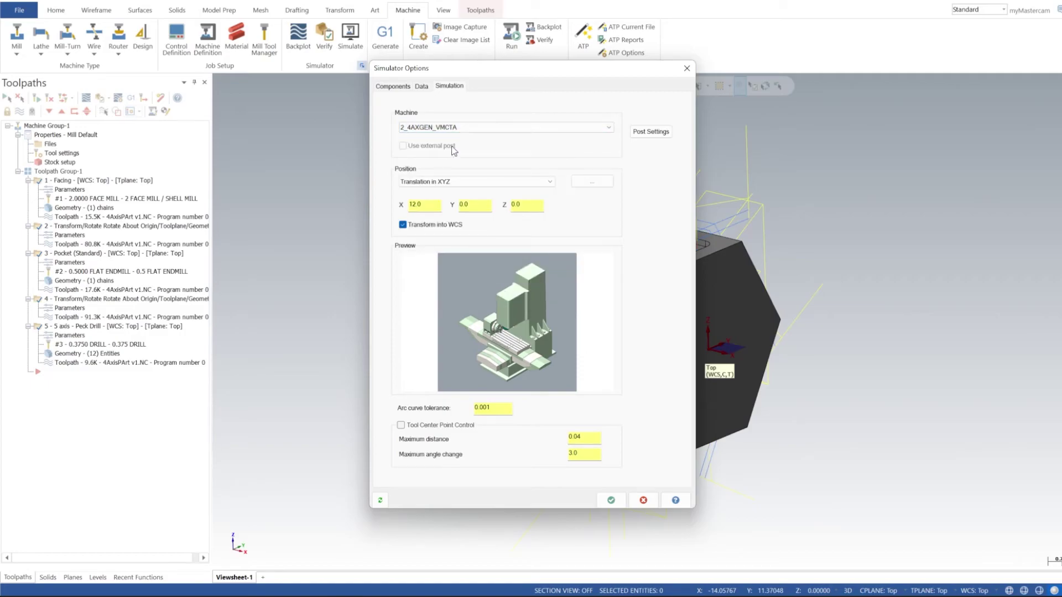
{"action": "left_click", "coordinate": [438, 183]}
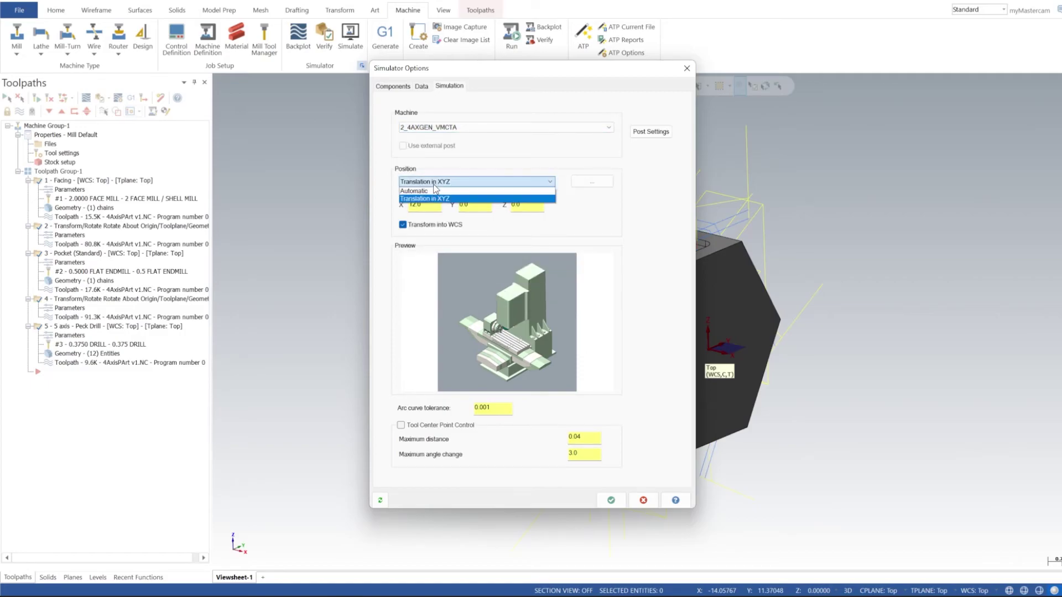
{"action": "left_click", "coordinate": [433, 200]}
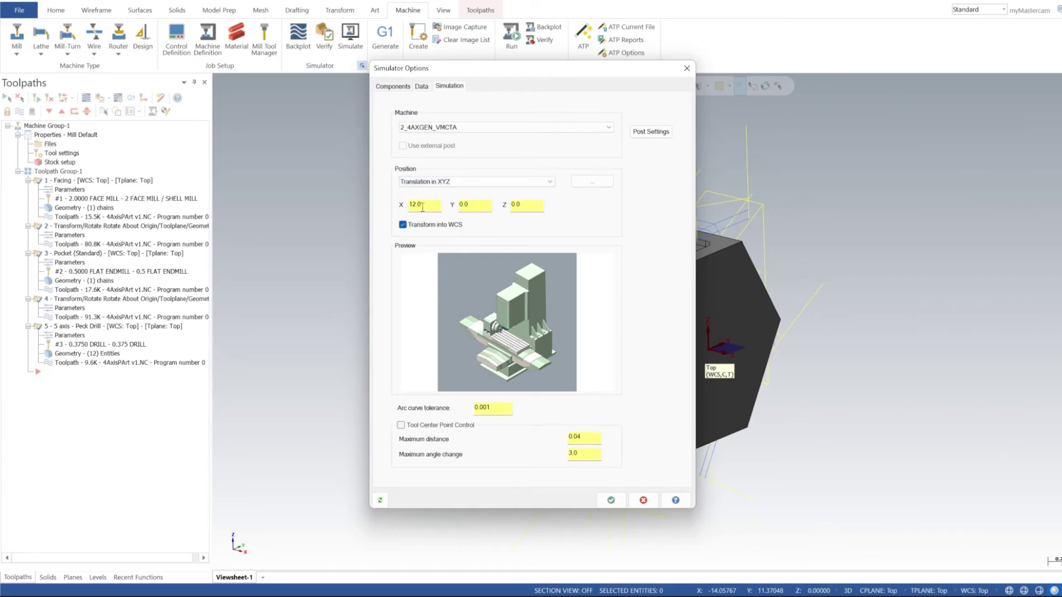
{"action": "left_click", "coordinate": [423, 207]}
{"action": "key", "text": "BackSpace"}
{"action": "key", "text": "BackSpace"}
{"action": "left_click", "coordinate": [612, 503]}
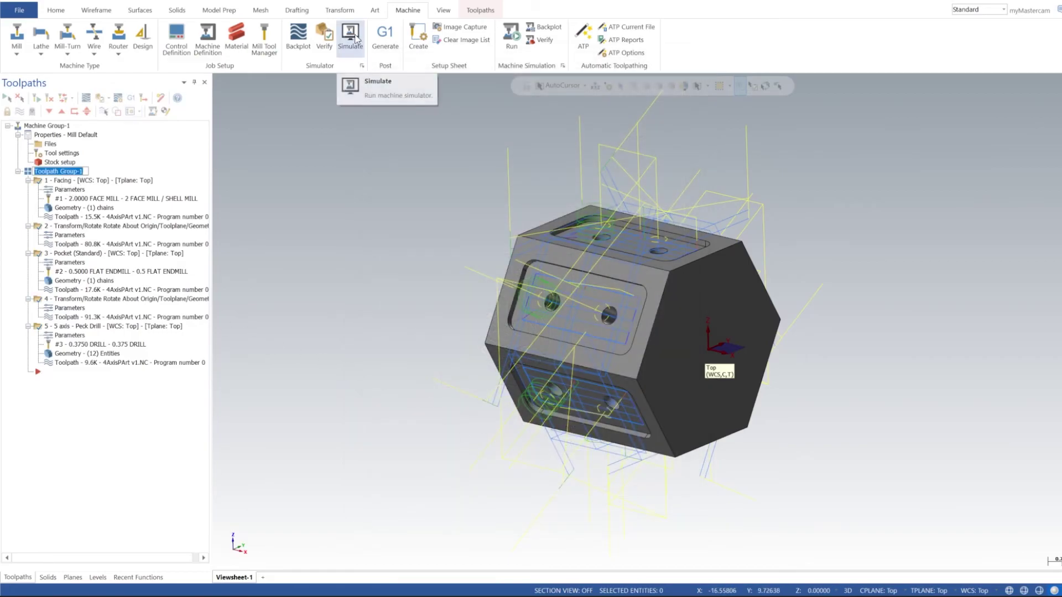
Play the machine simulation at adjusted speed until facing, pocketing and drilling finish at move 8332
{"action": "left_click", "coordinate": [353, 37]}
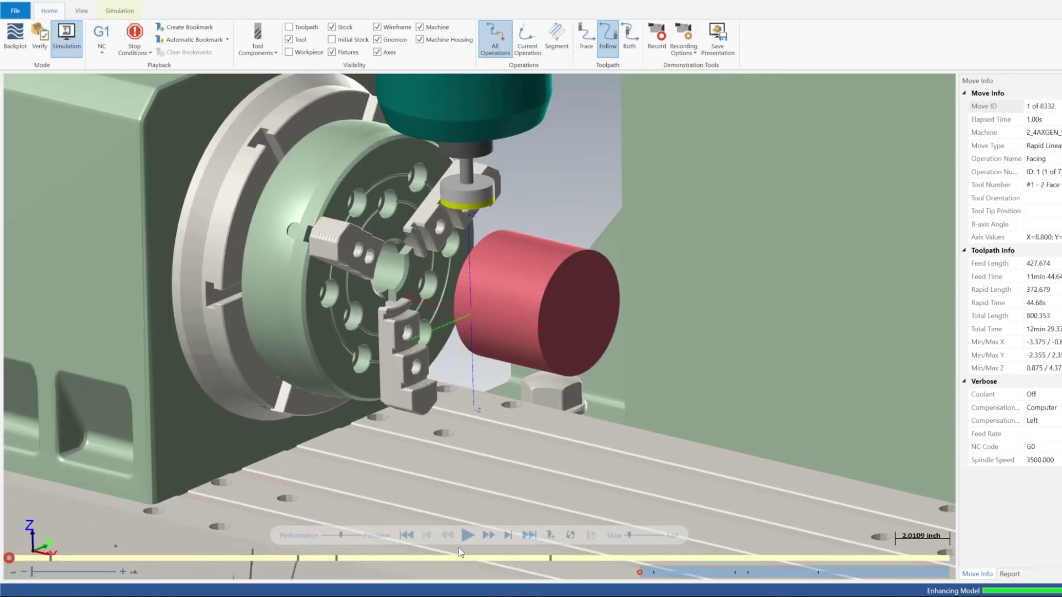
{"action": "left_click", "coordinate": [466, 536]}
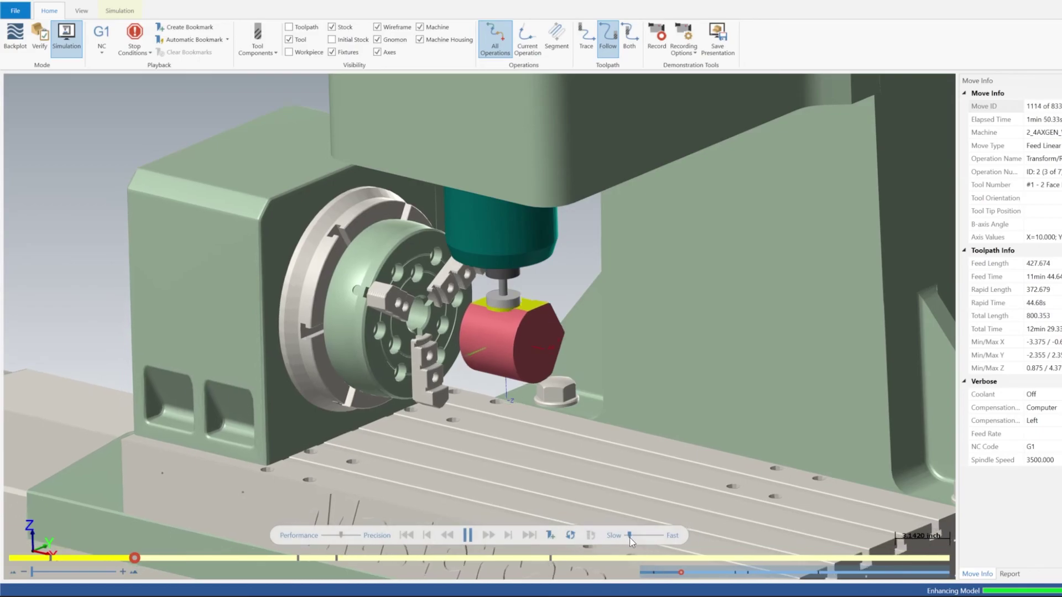
{"action": "left_click_drag", "start_coordinate": [629, 538], "coordinate": [636, 538]}
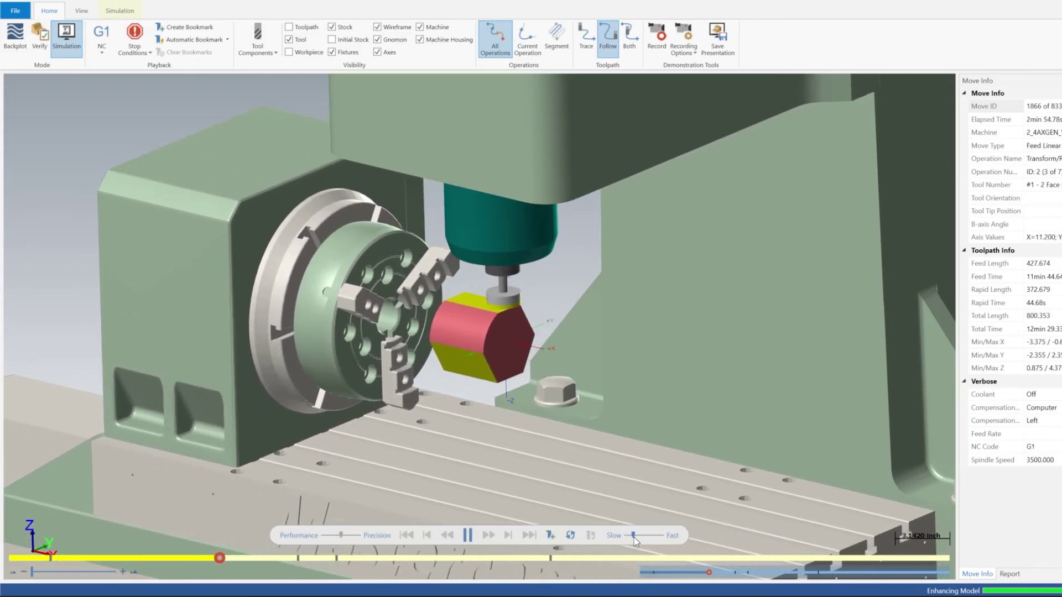
{"action": "left_click_drag", "start_coordinate": [634, 538], "coordinate": [641, 540]}
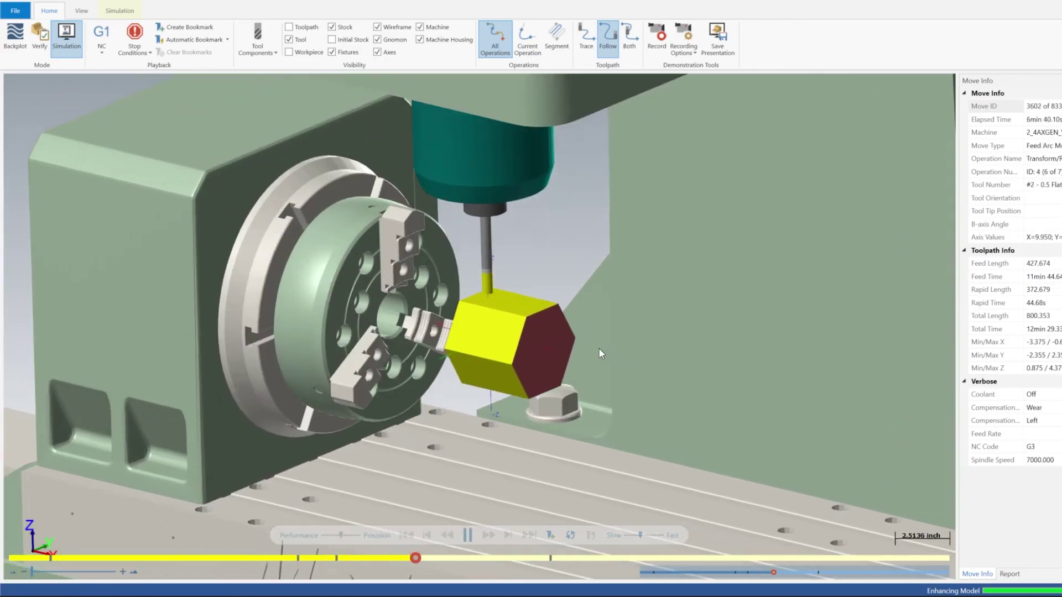
{"action": "left_click_drag", "start_coordinate": [640, 537], "coordinate": [632, 538]}
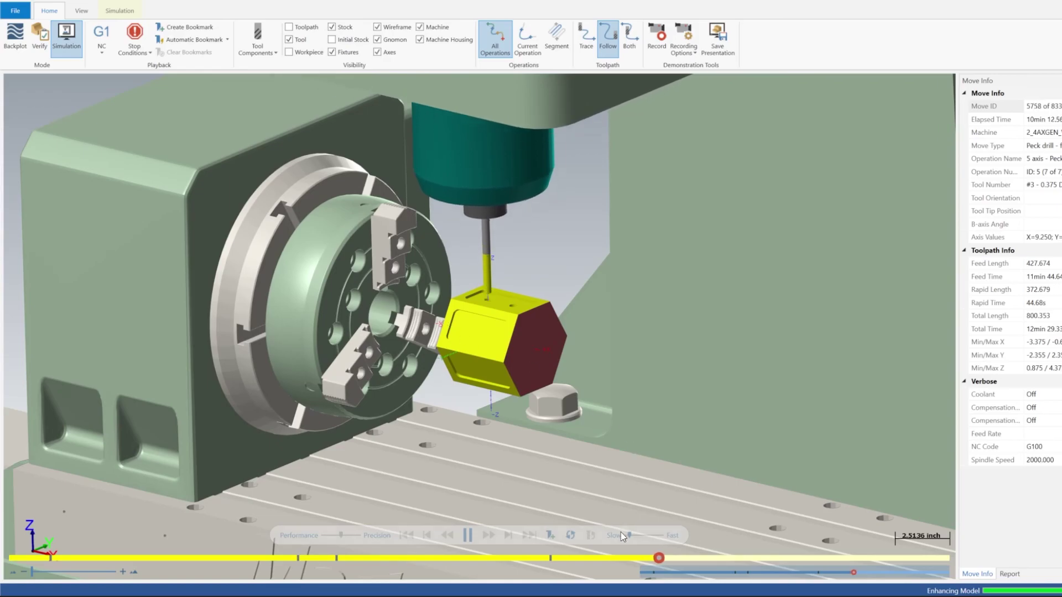
{"action": "left_click_drag", "start_coordinate": [629, 536], "coordinate": [636, 536]}
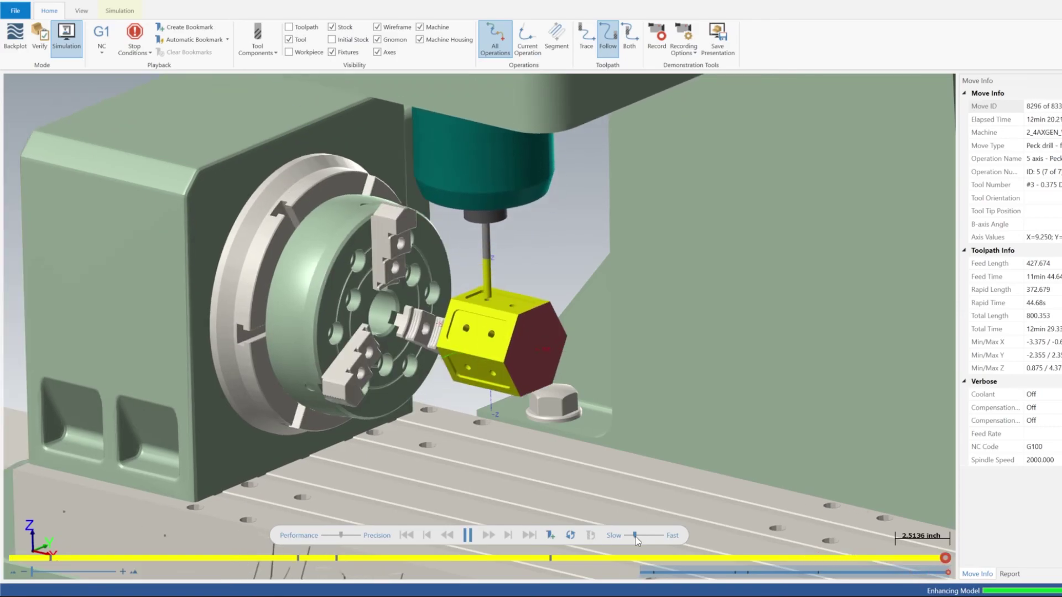
{"action": "scroll", "coordinate": [614, 314], "scroll_direction": "down", "scroll_amount": 5}
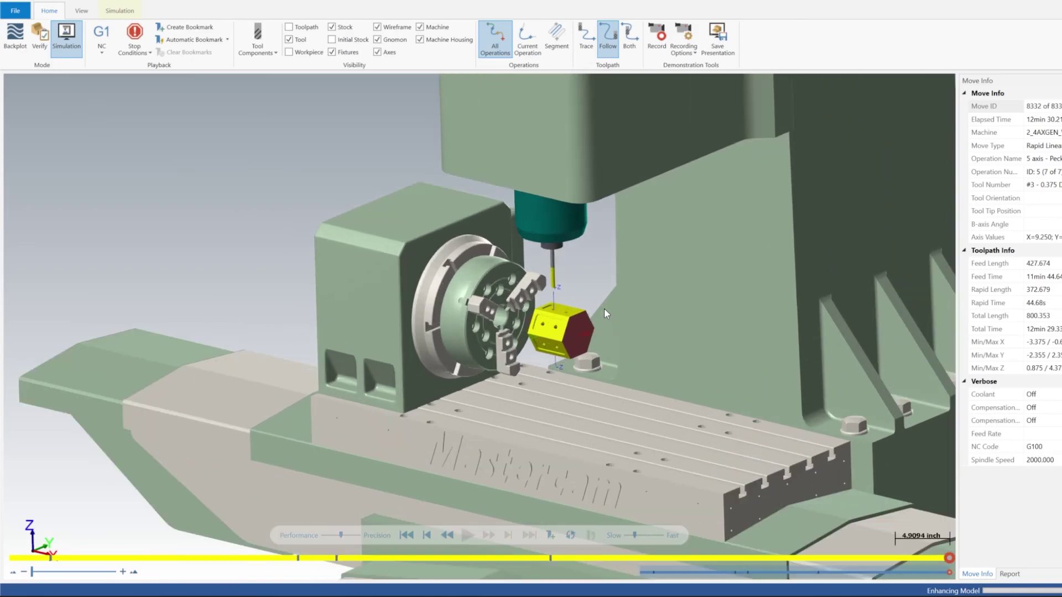